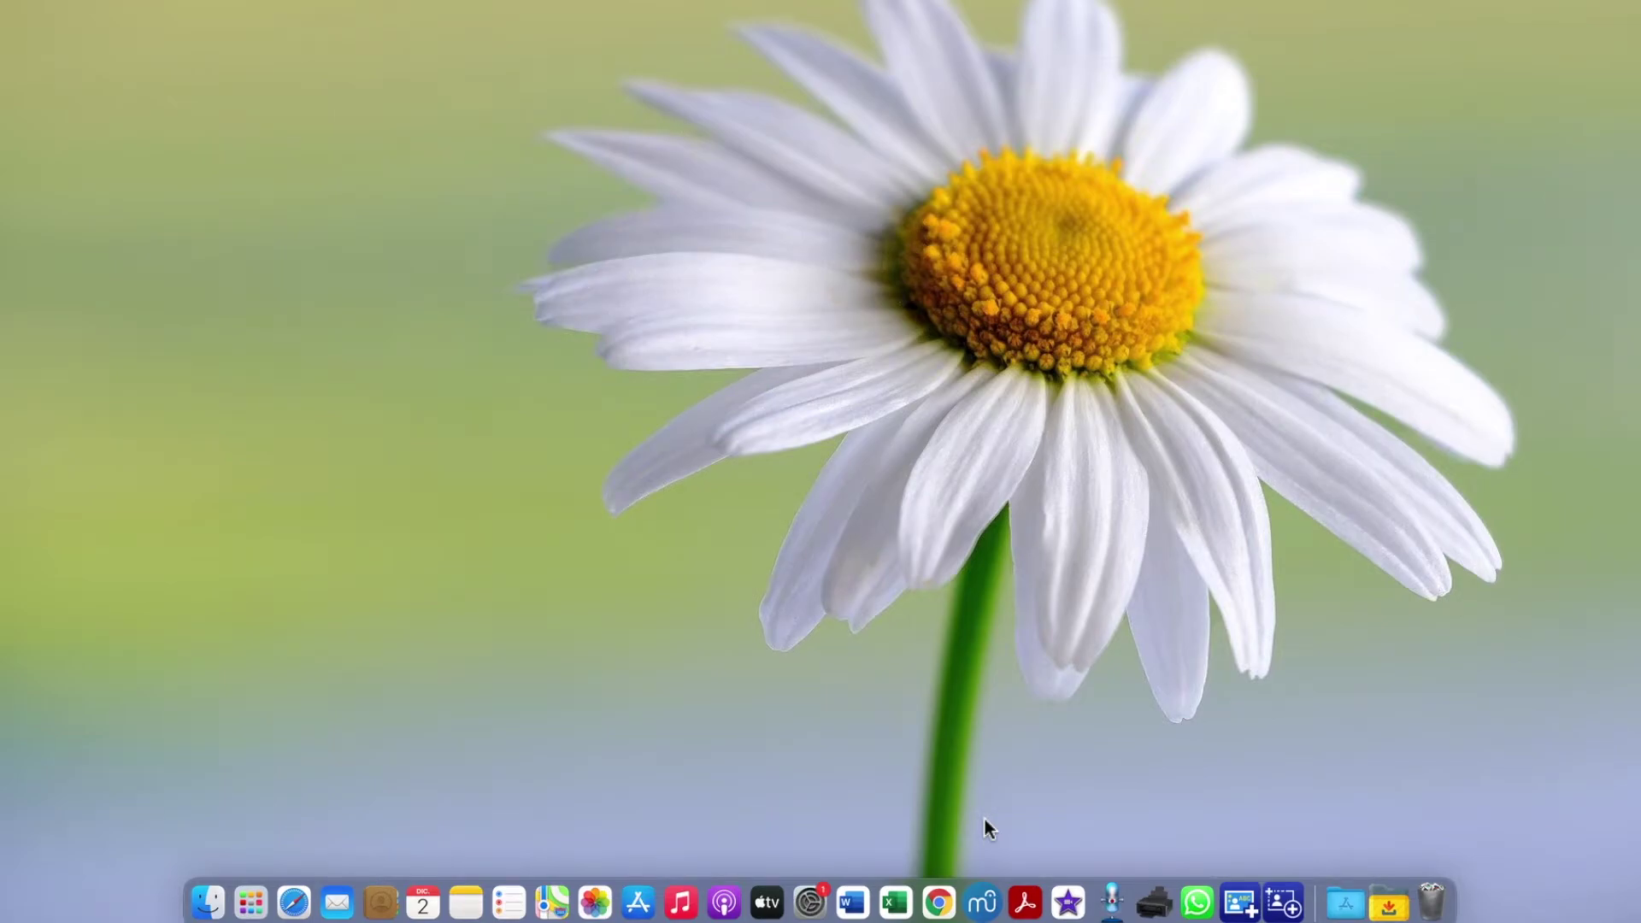
Open Epson Scan 2 and choose Modo Documento as the scanning mode
left_click(251, 904)
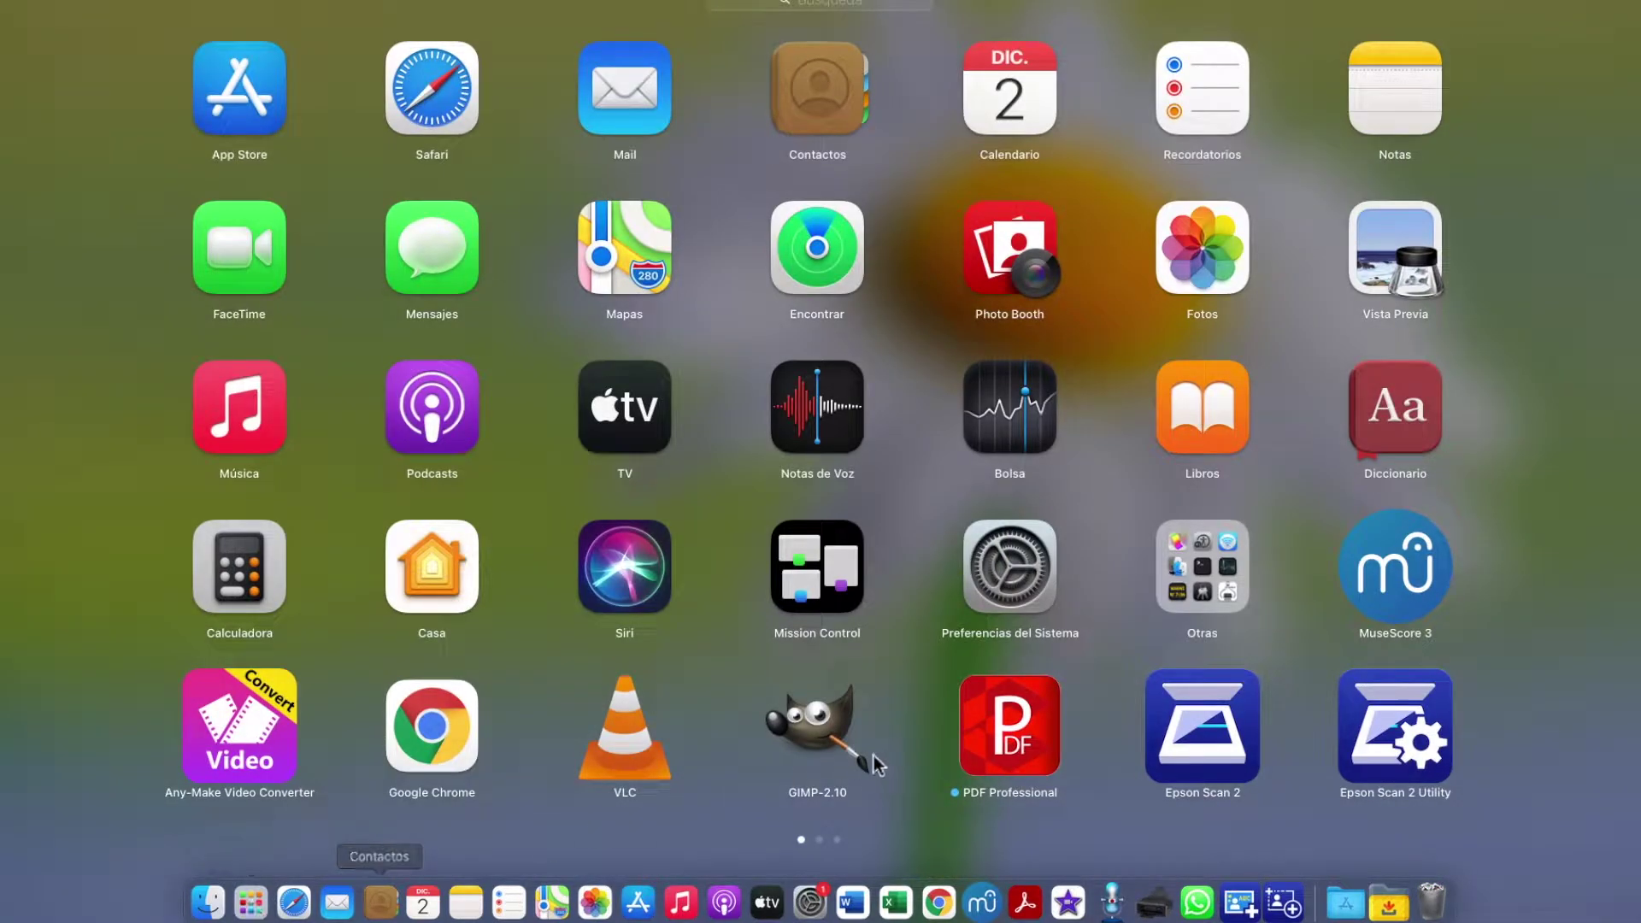
left_click(1218, 745)
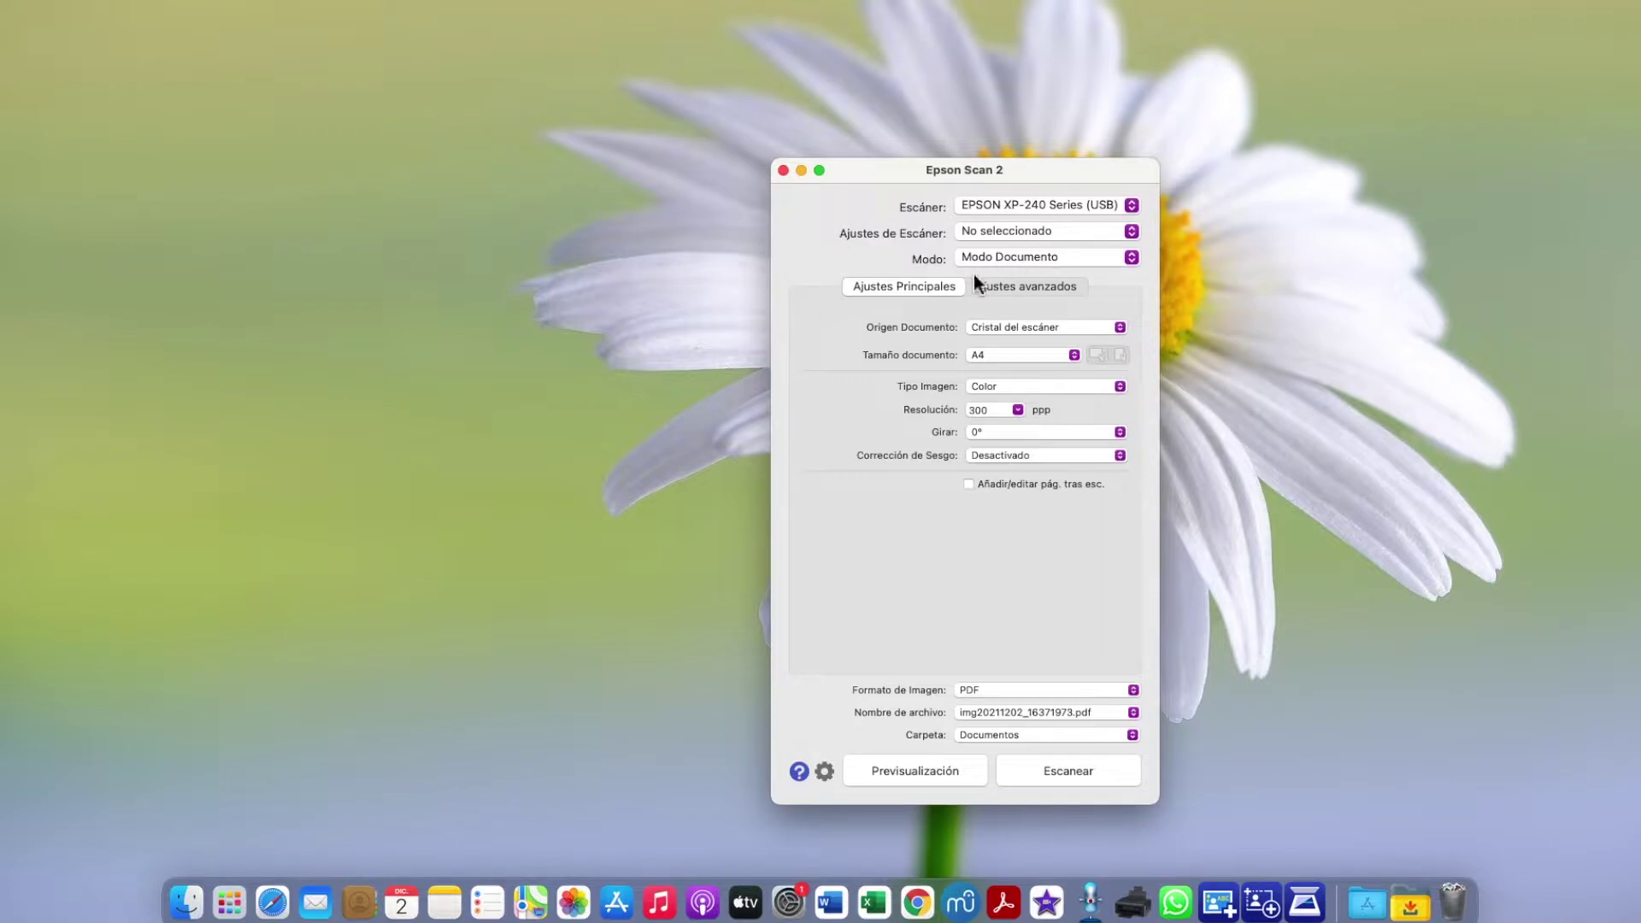
left_click(1080, 258)
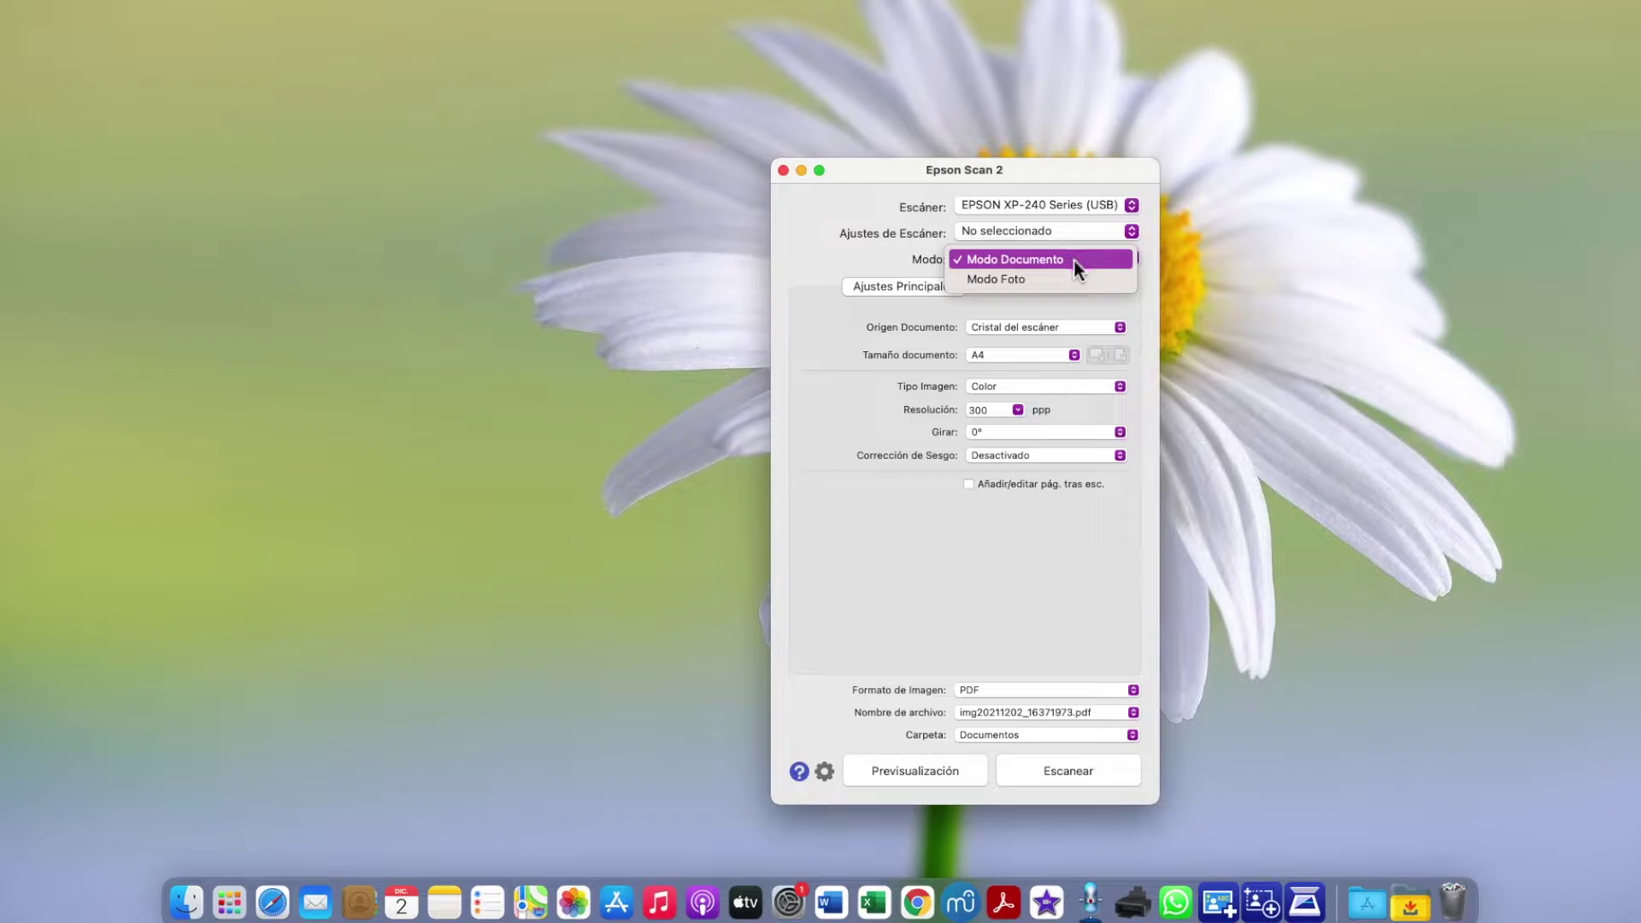
left_click(1074, 261)
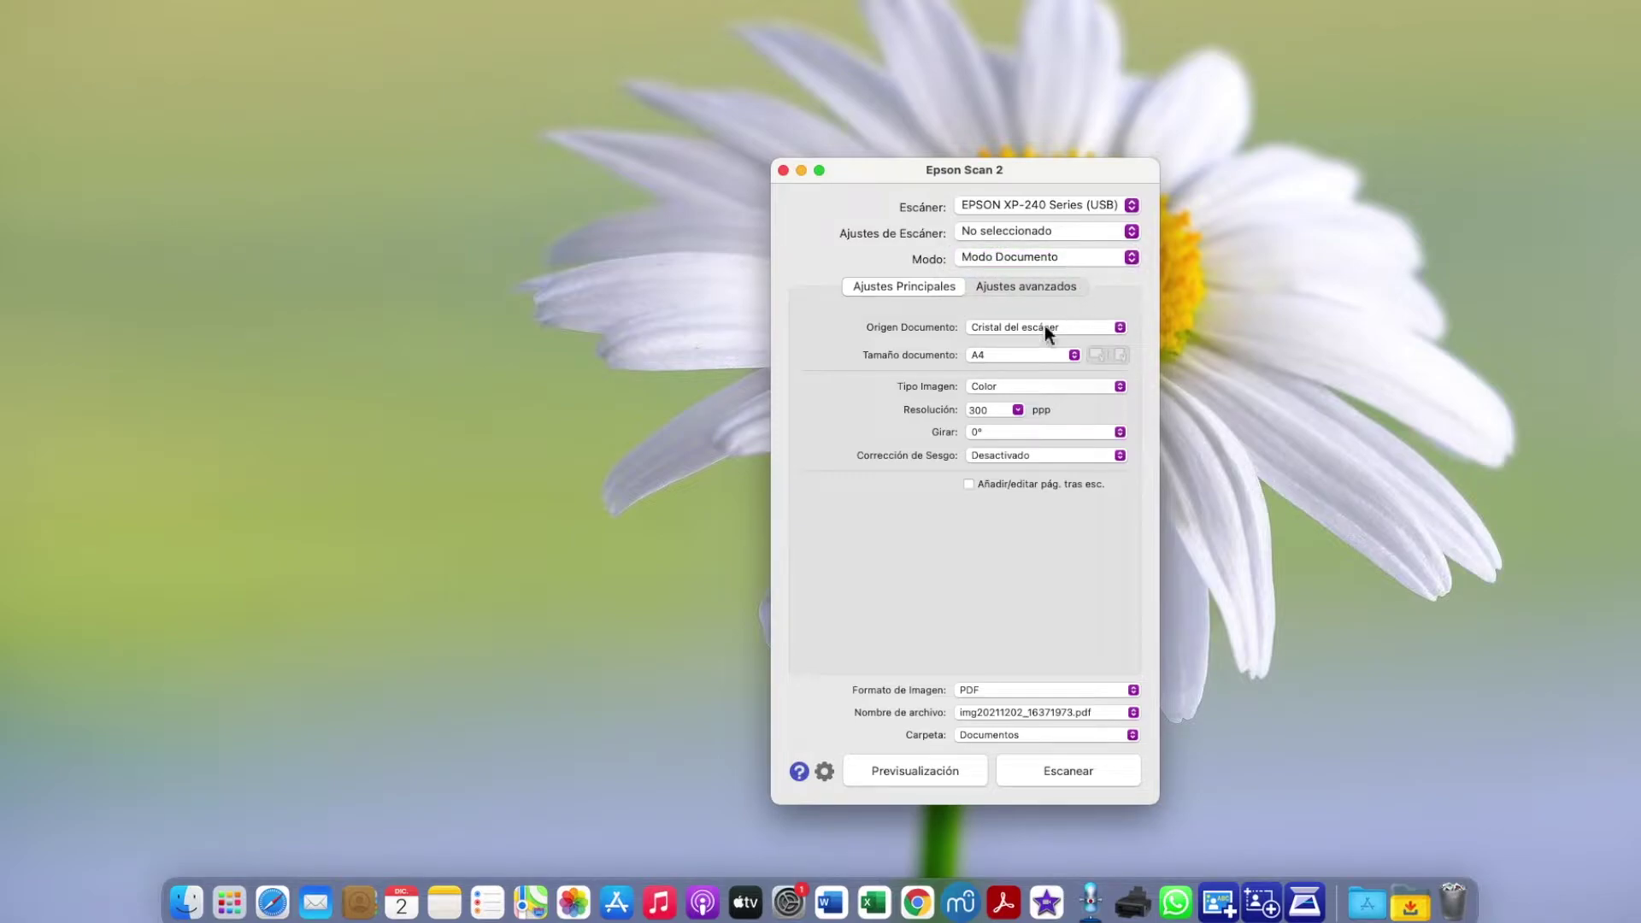
Review the document size and image type options, keeping A4 and Color selected
left_click(997, 354)
left_click(1017, 357)
left_click(1029, 387)
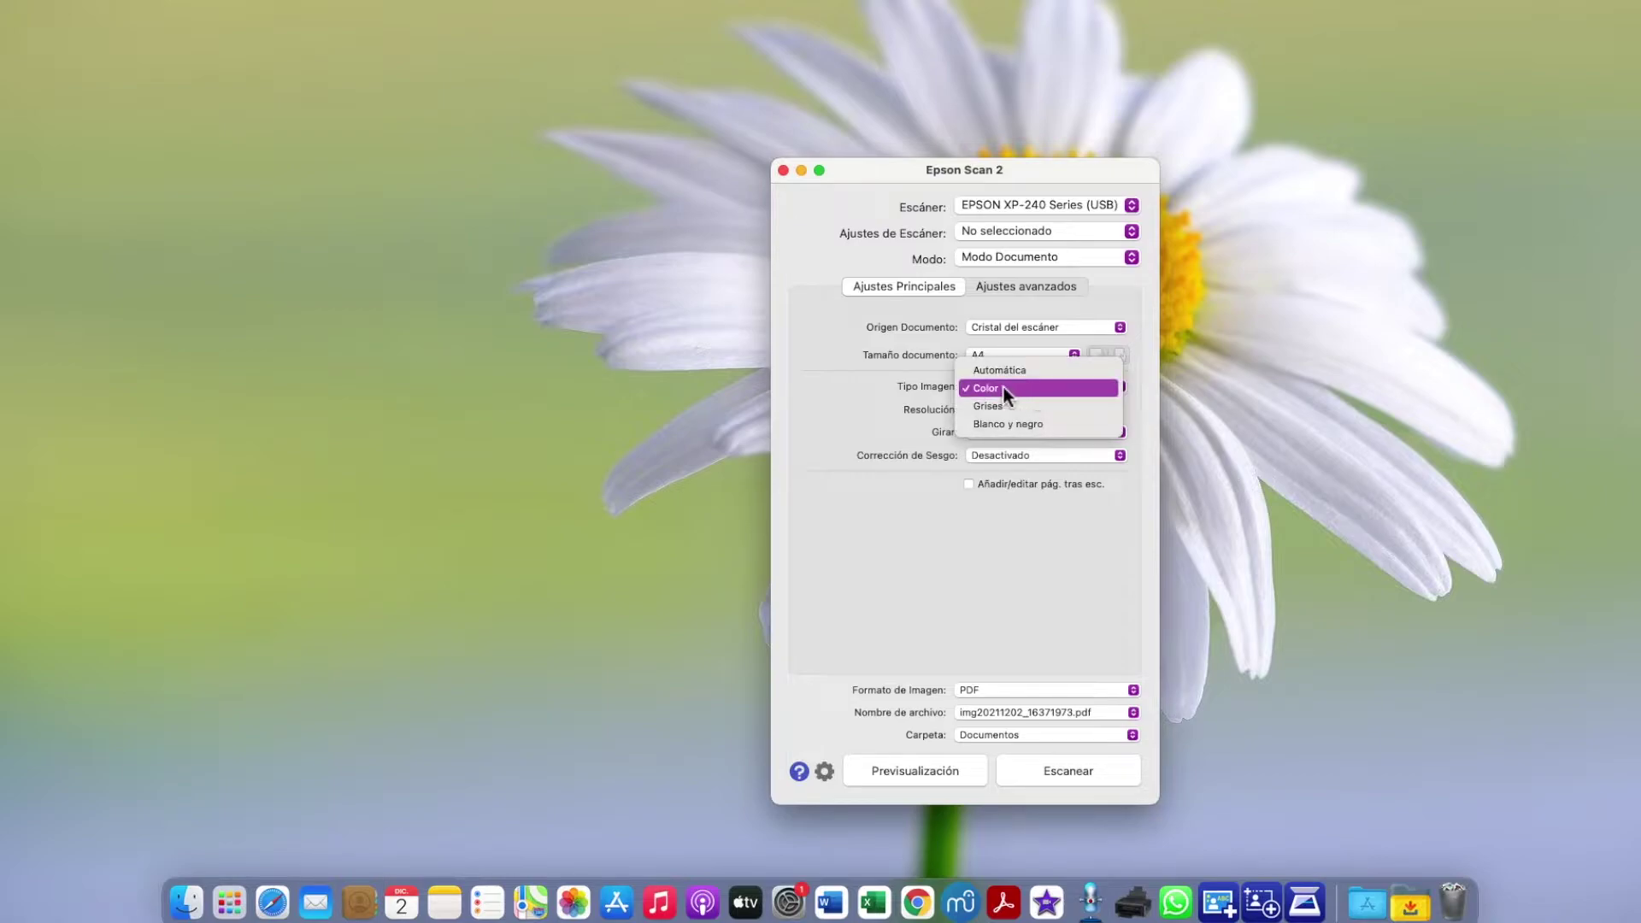
left_click(838, 383)
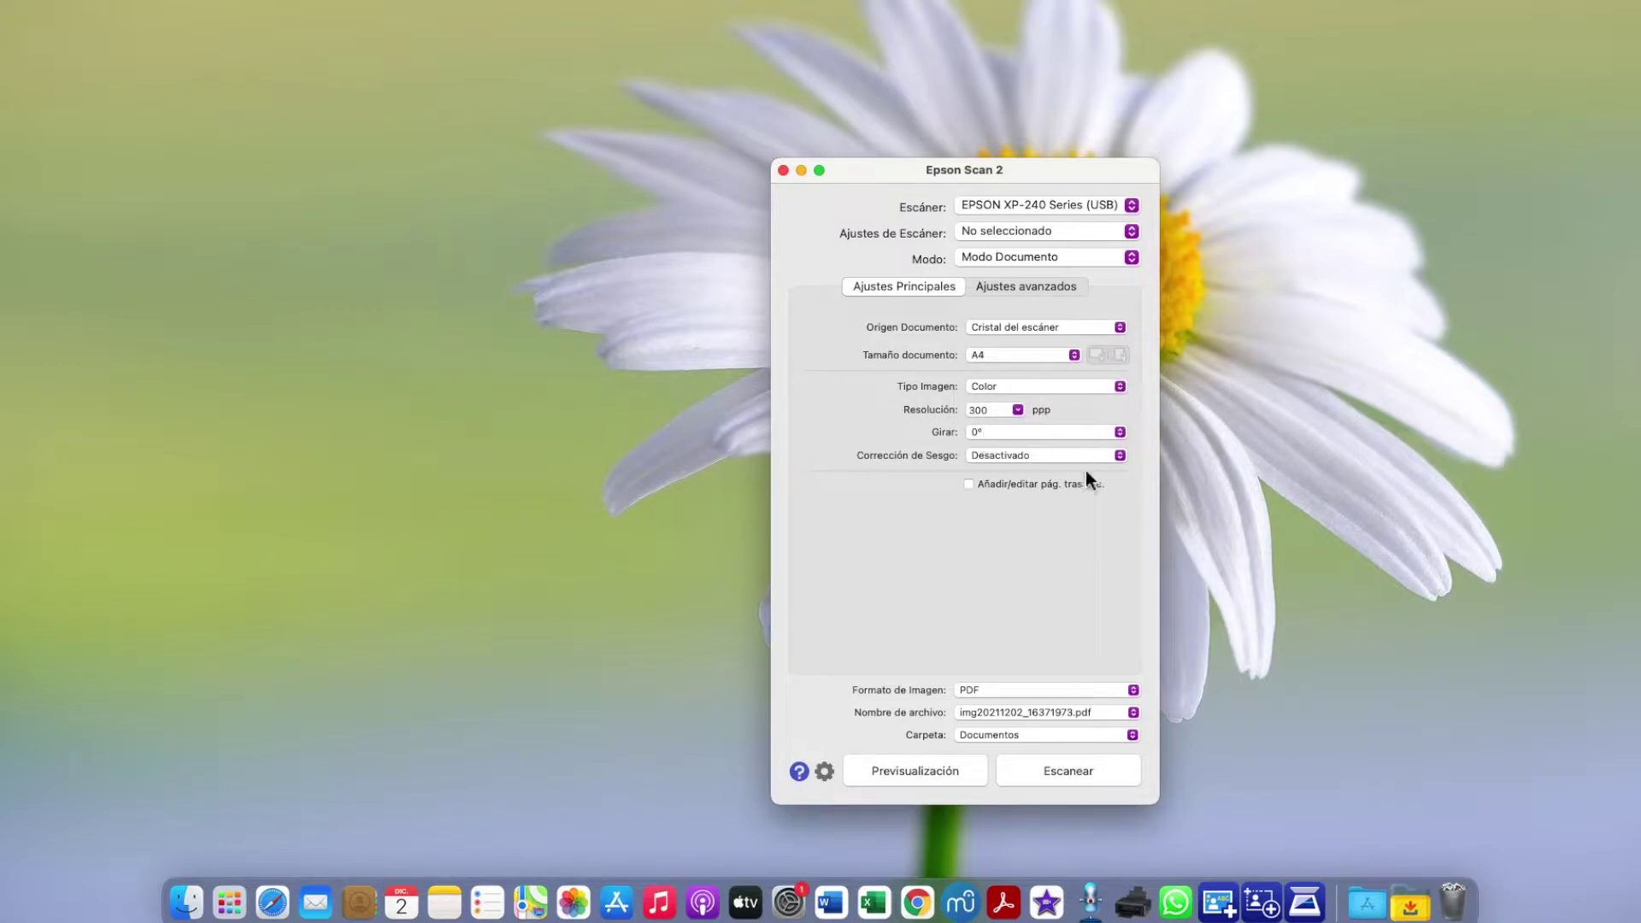
Enable adding or editing pages after scanning and keep PDF as the image format
left_click(969, 485)
left_click(993, 691)
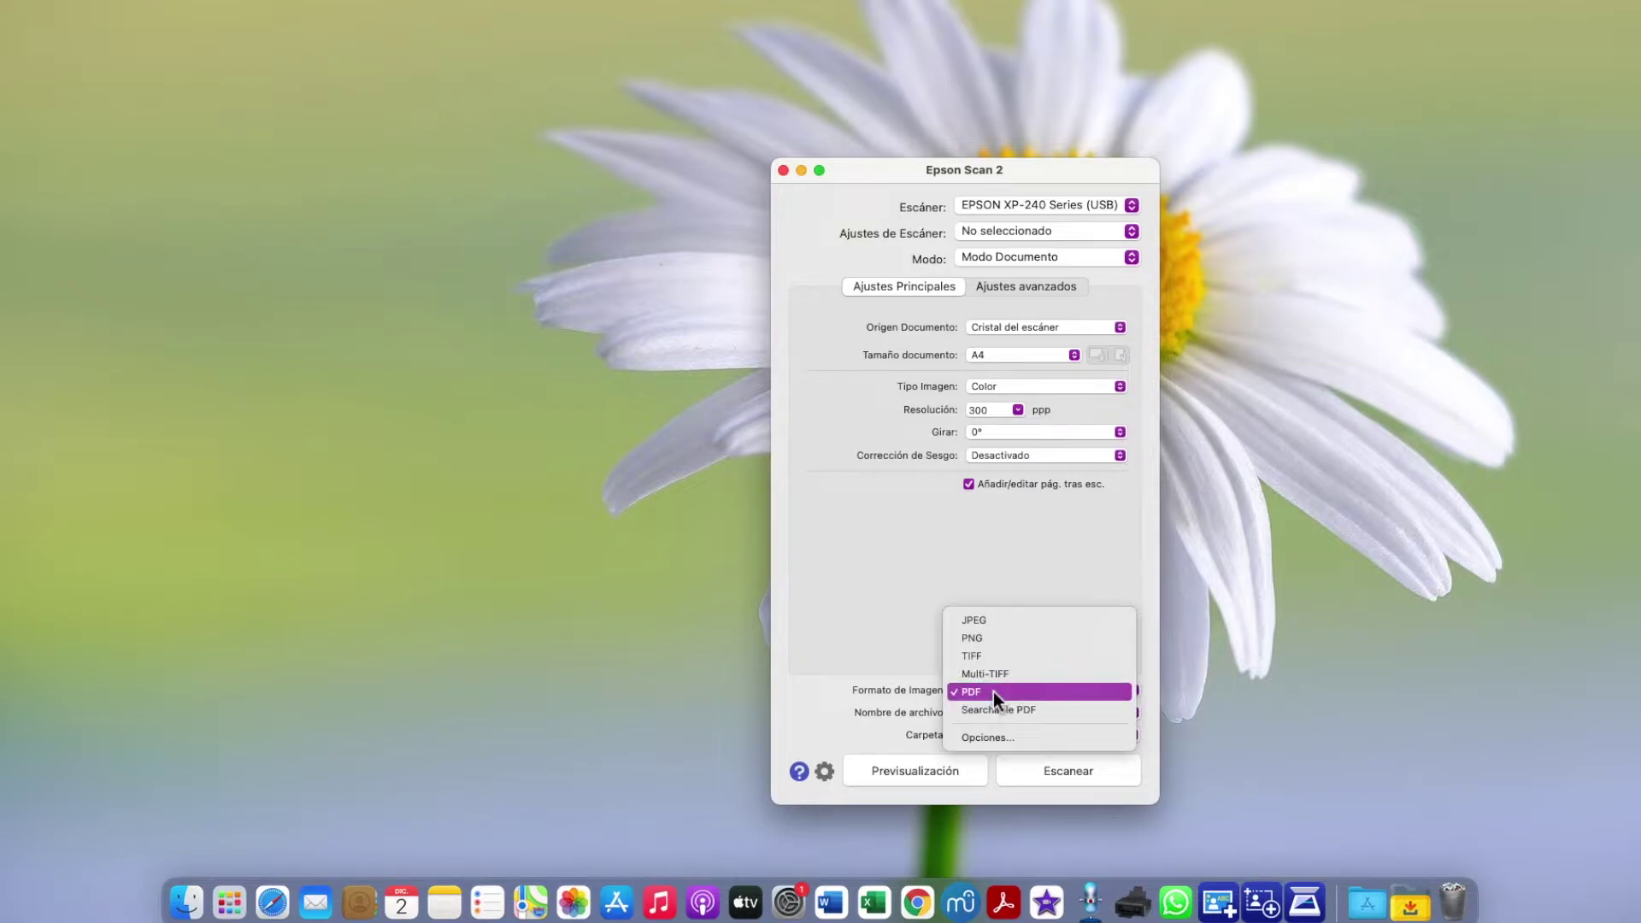
left_click(832, 688)
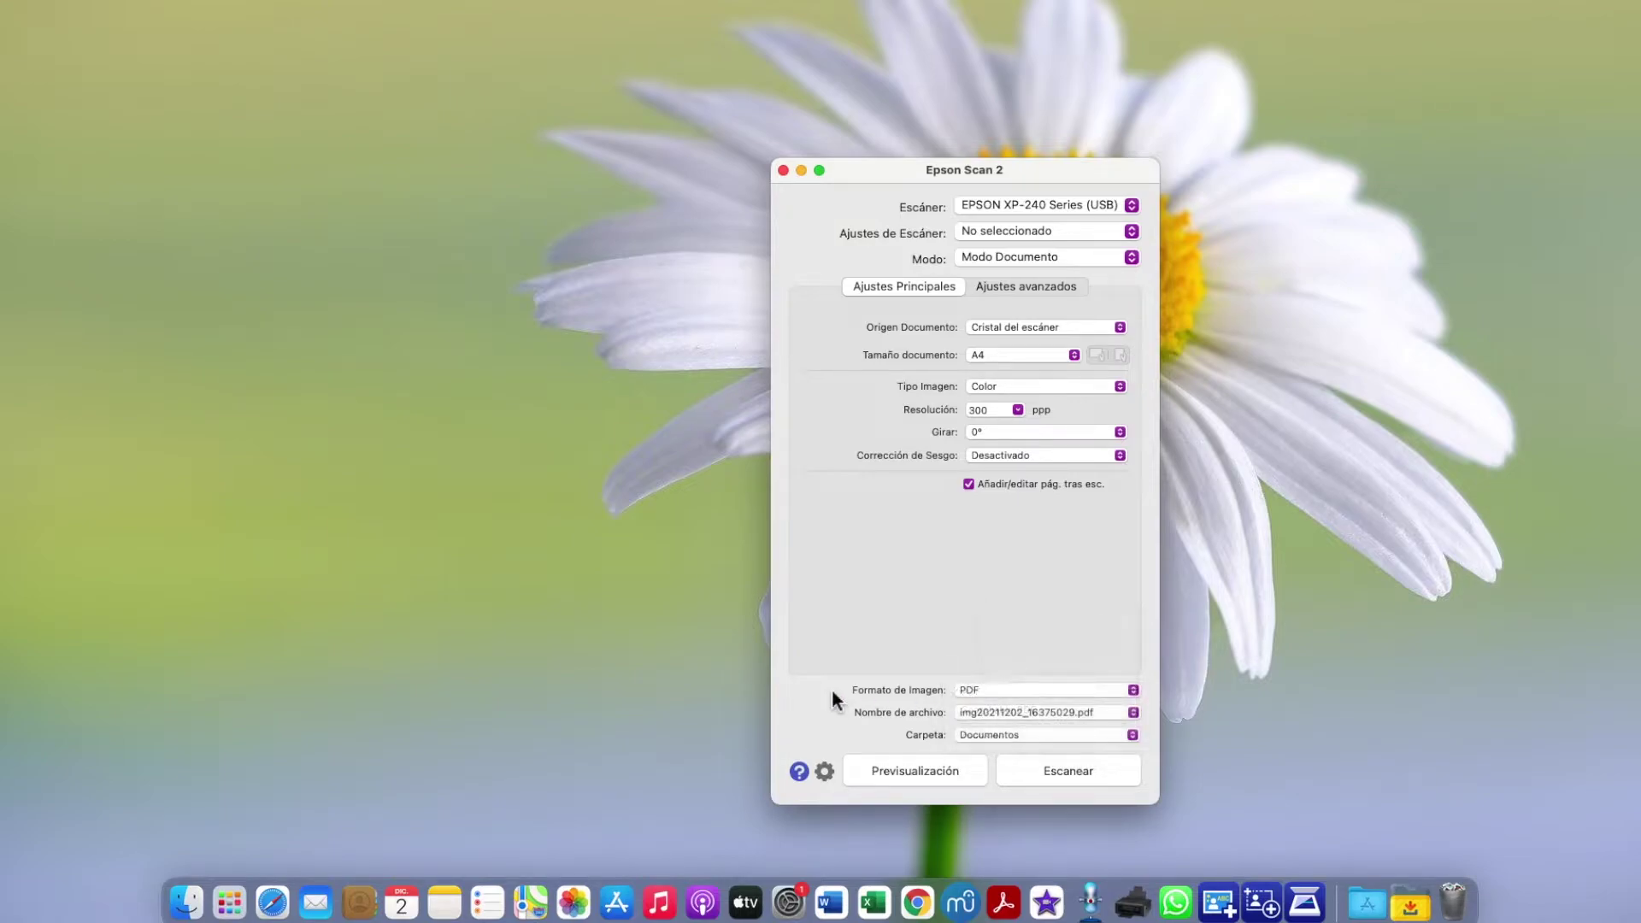
Review the file name setting and set the destination folder for the scan to Escritorio
left_click(979, 714)
left_click(979, 714)
left_click(1032, 737)
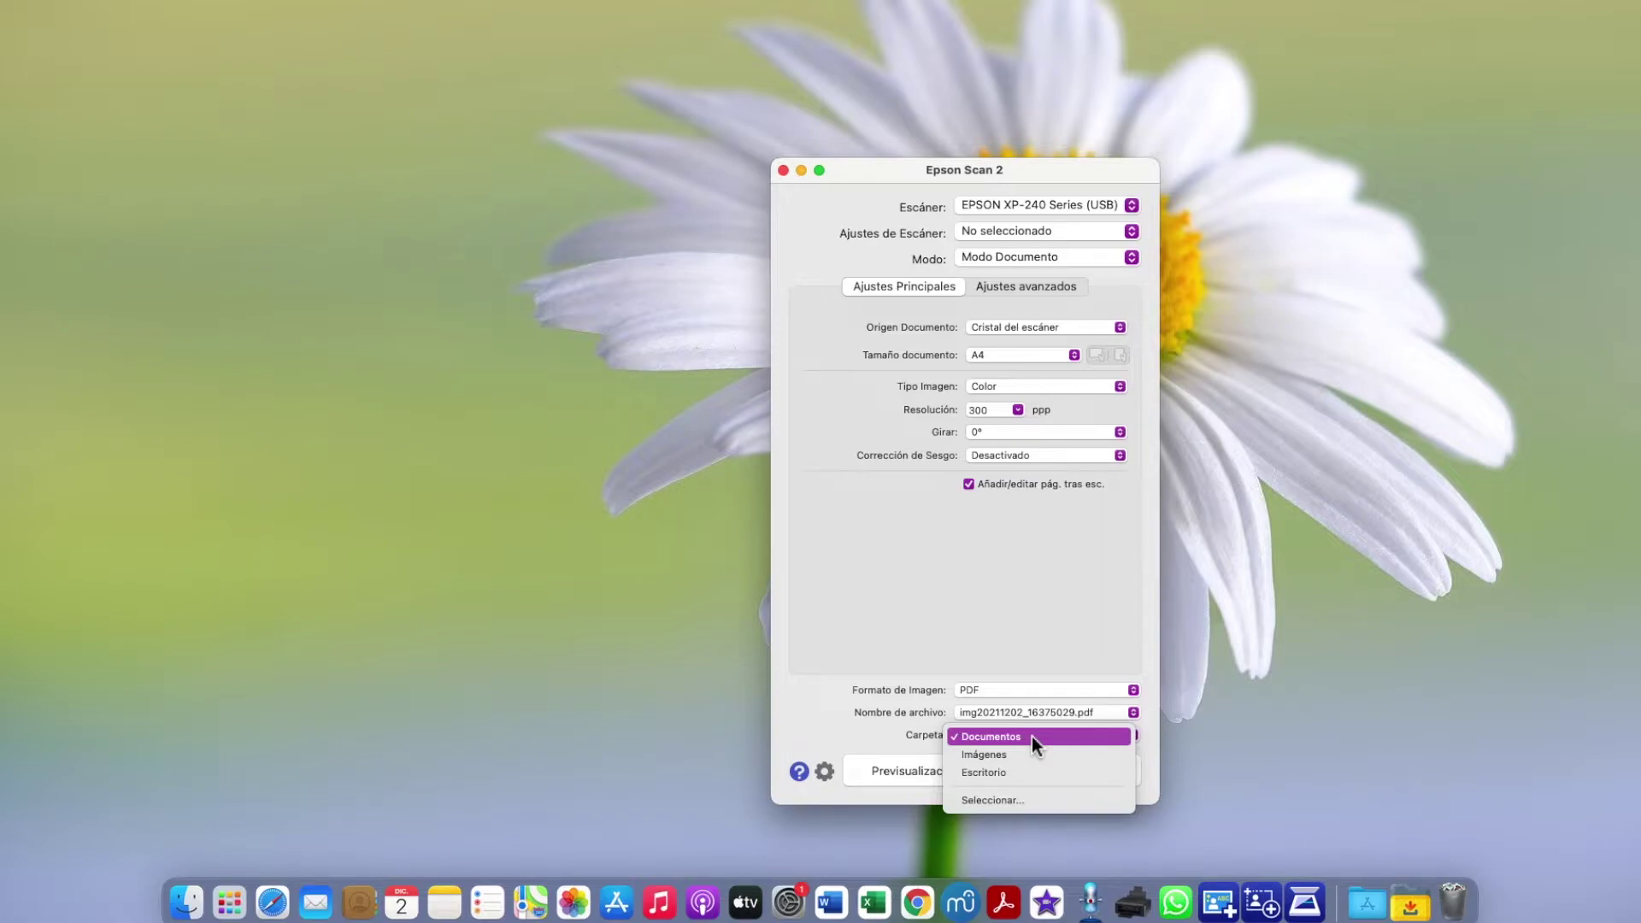
left_click(981, 773)
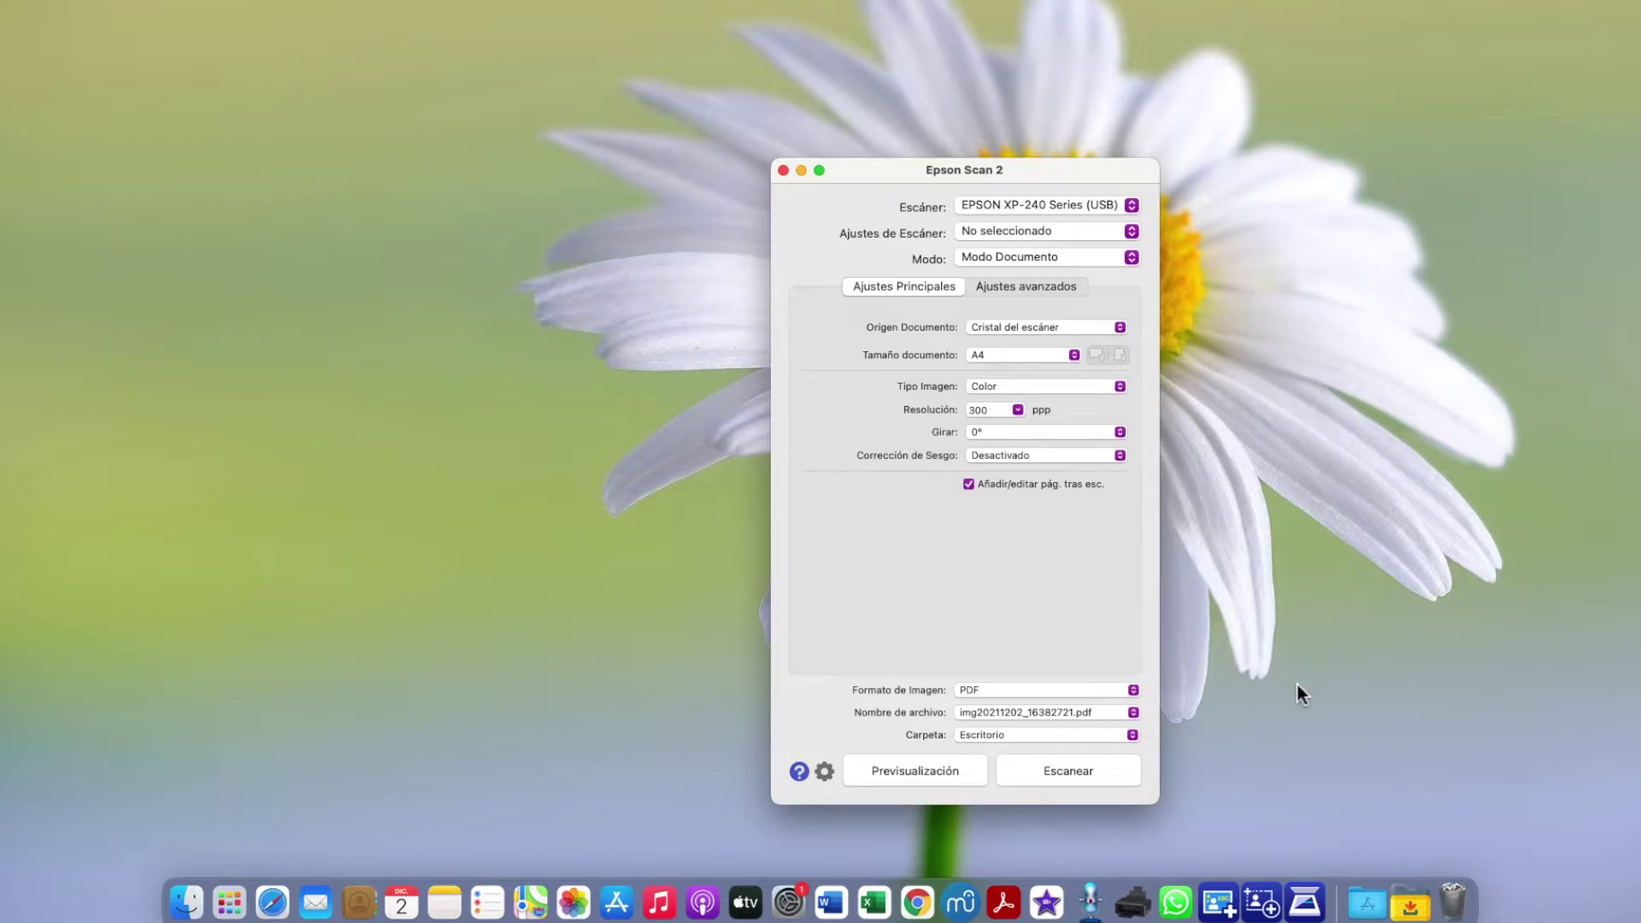
Scan the first page, add two more scanned pages, and open the page editor
left_click(1055, 768)
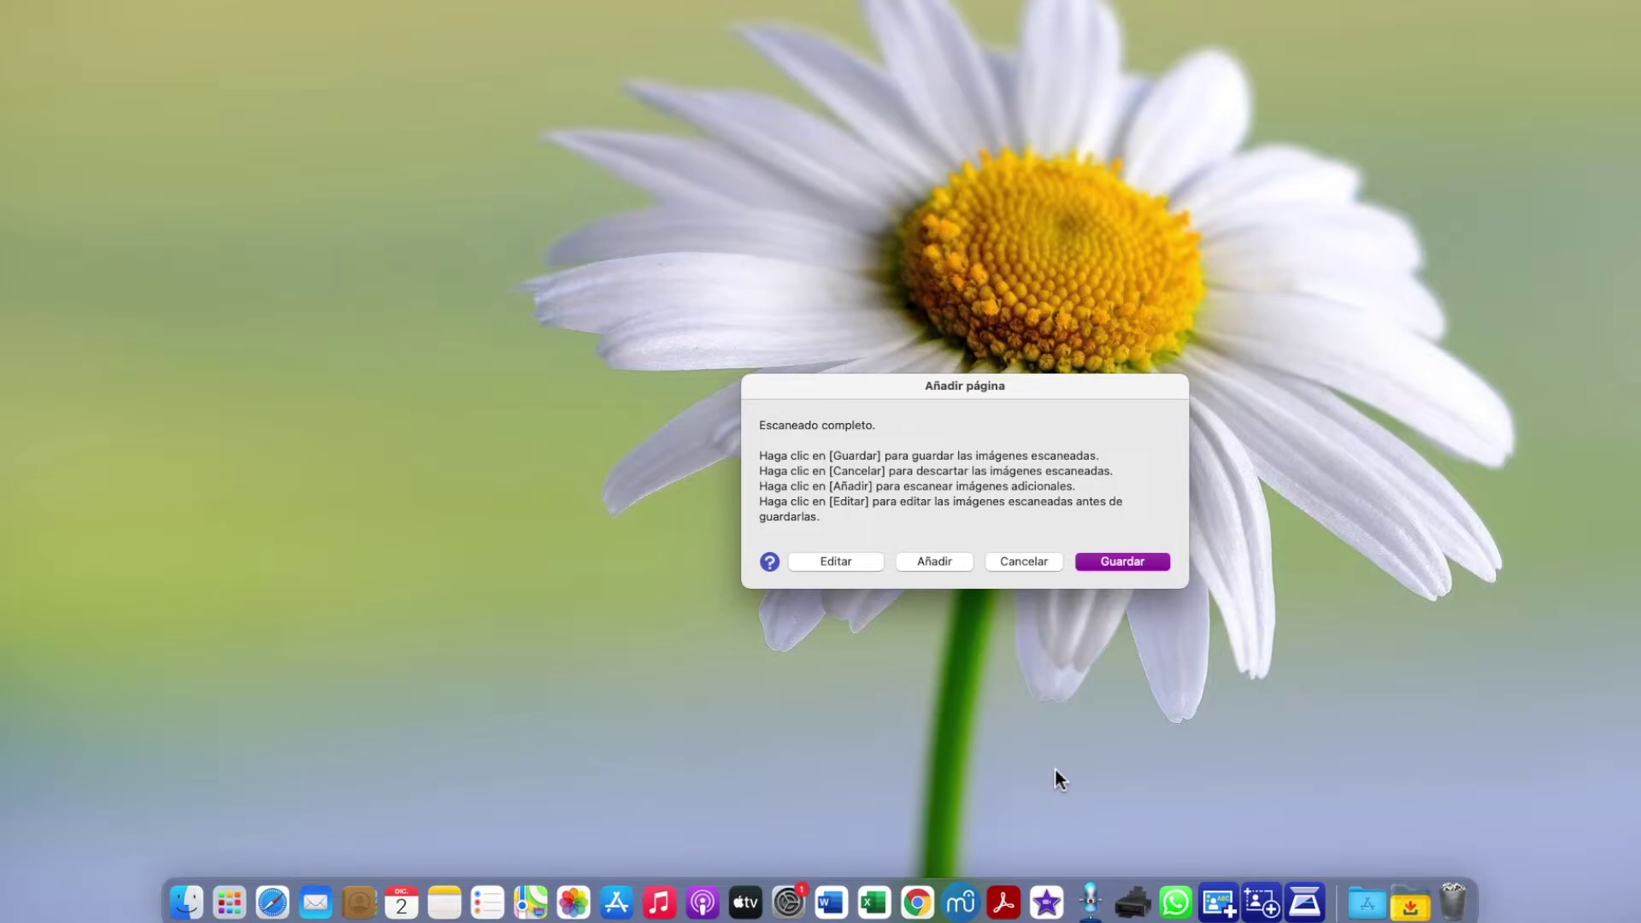
left_click(933, 561)
left_click(935, 562)
left_click(830, 562)
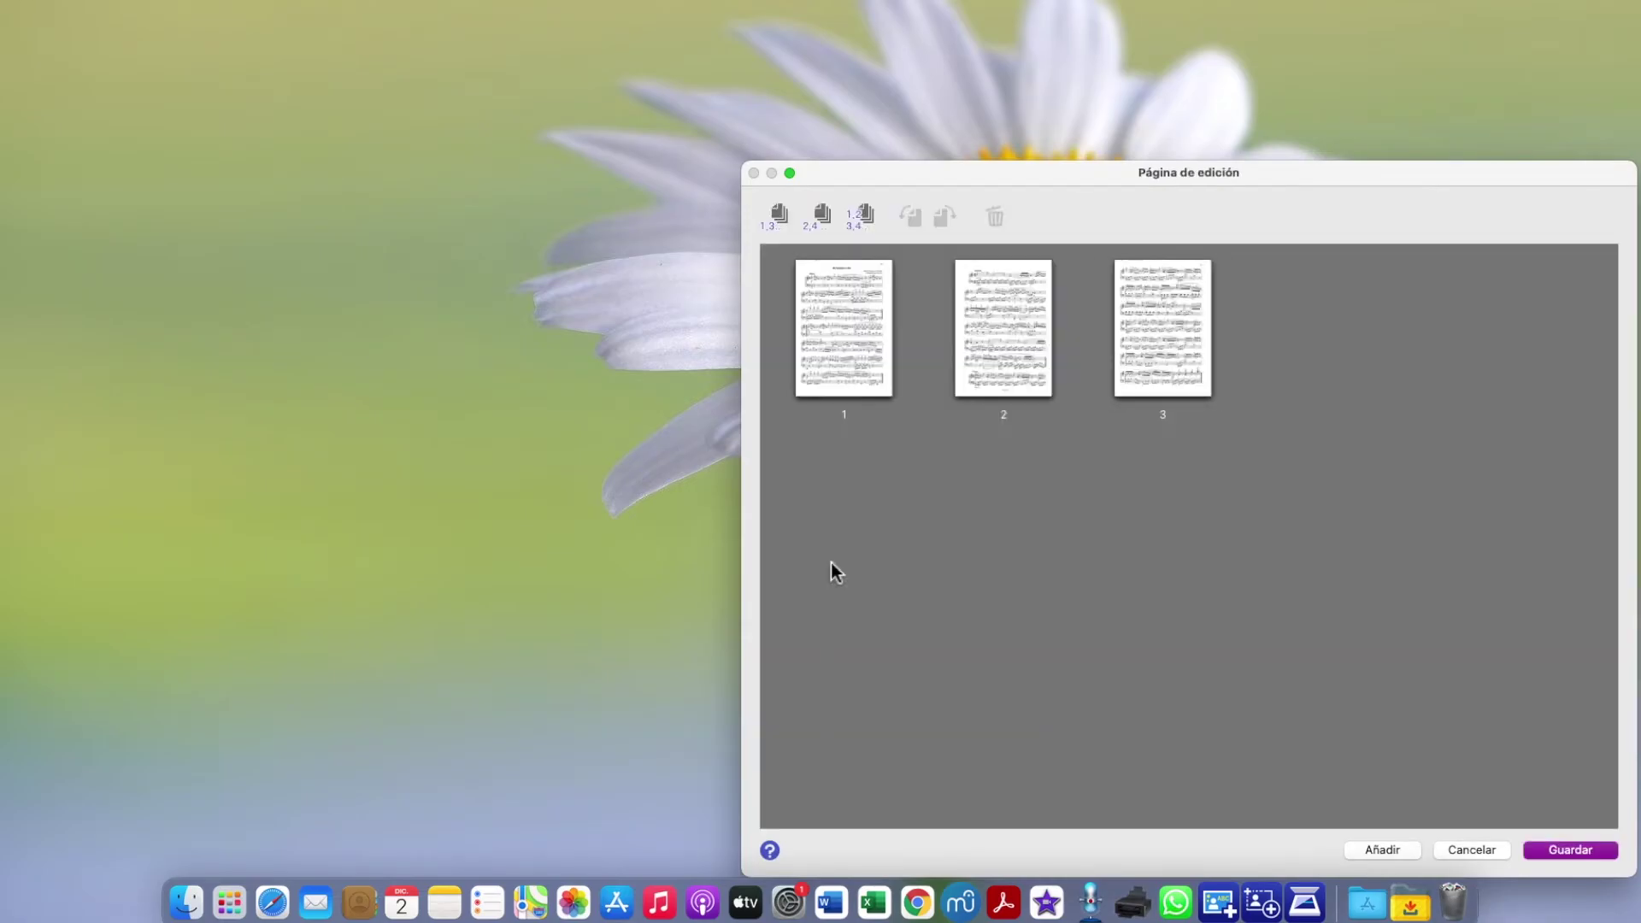
Move the first page to the end and back to first place, and rotate it left and back upright
mouse_move(829, 350)
left_click(844, 340)
left_click_drag(844, 340, 1269, 330)
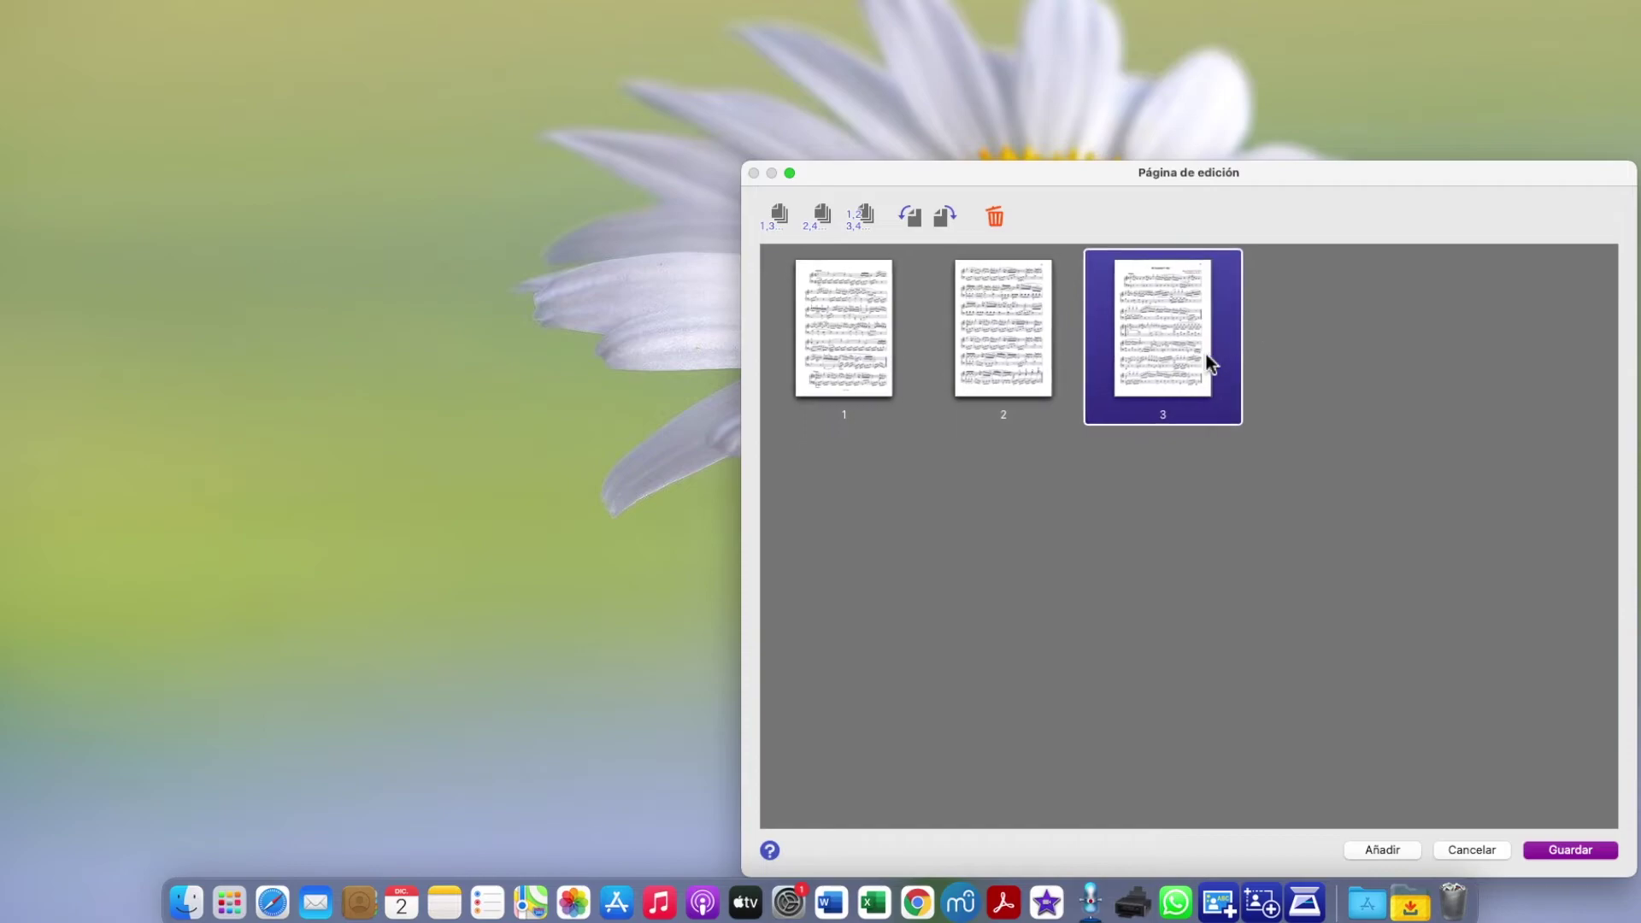
left_click_drag(1182, 359, 823, 367)
left_click(909, 221)
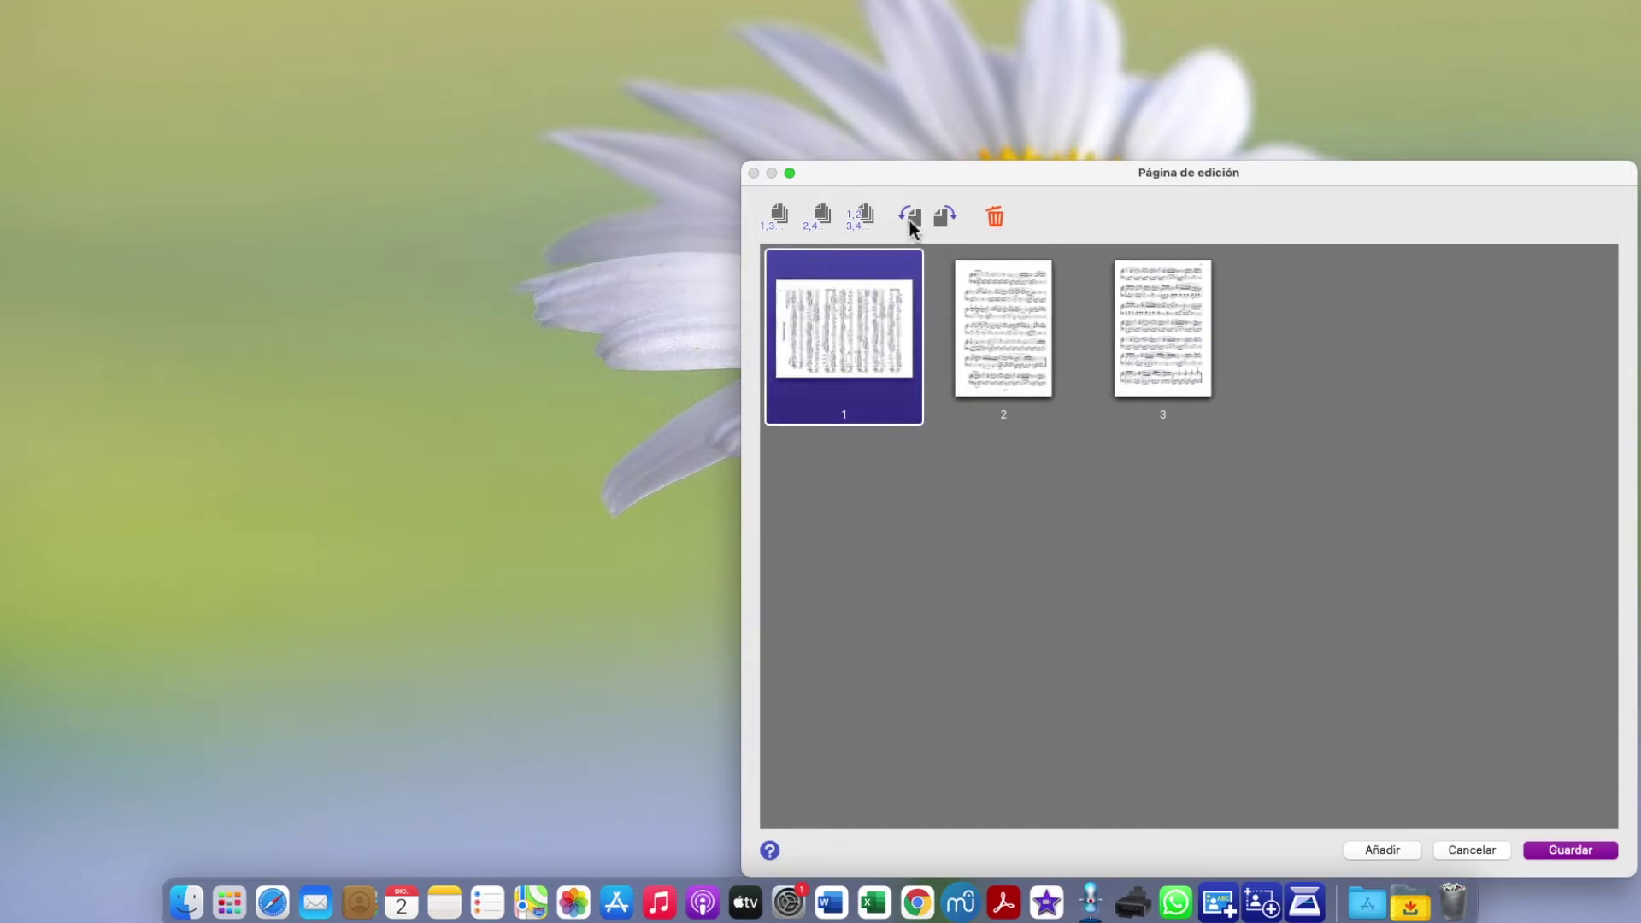
left_click(937, 222)
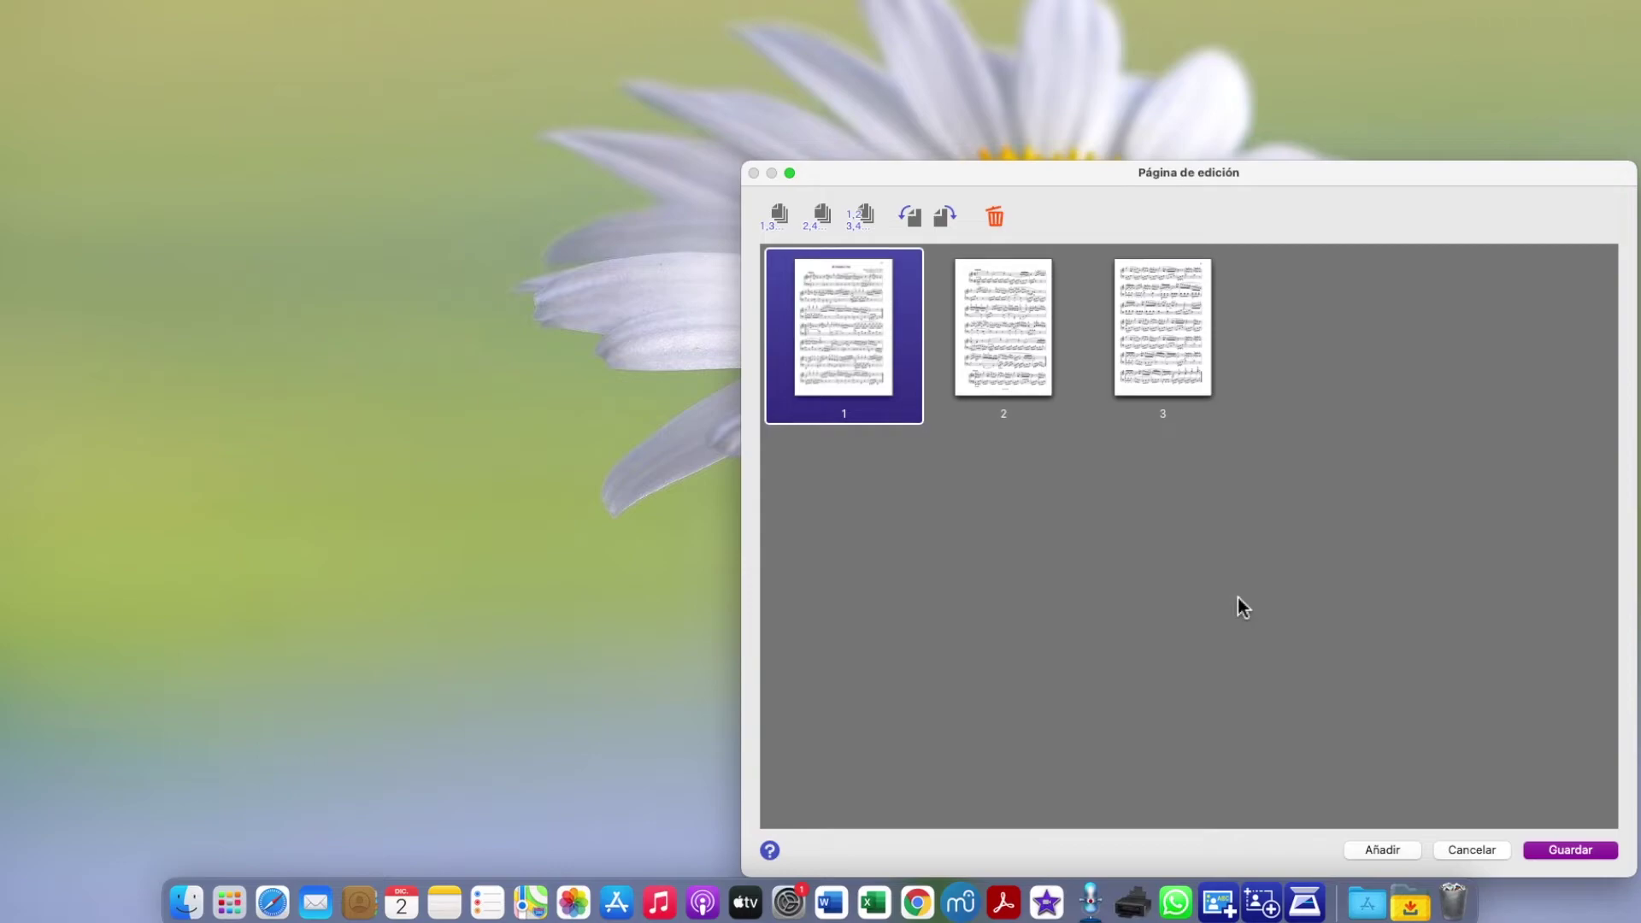
Save the scanned pages as a PDF and rename the resulting file Sonatina Clementi
left_click(1561, 851)
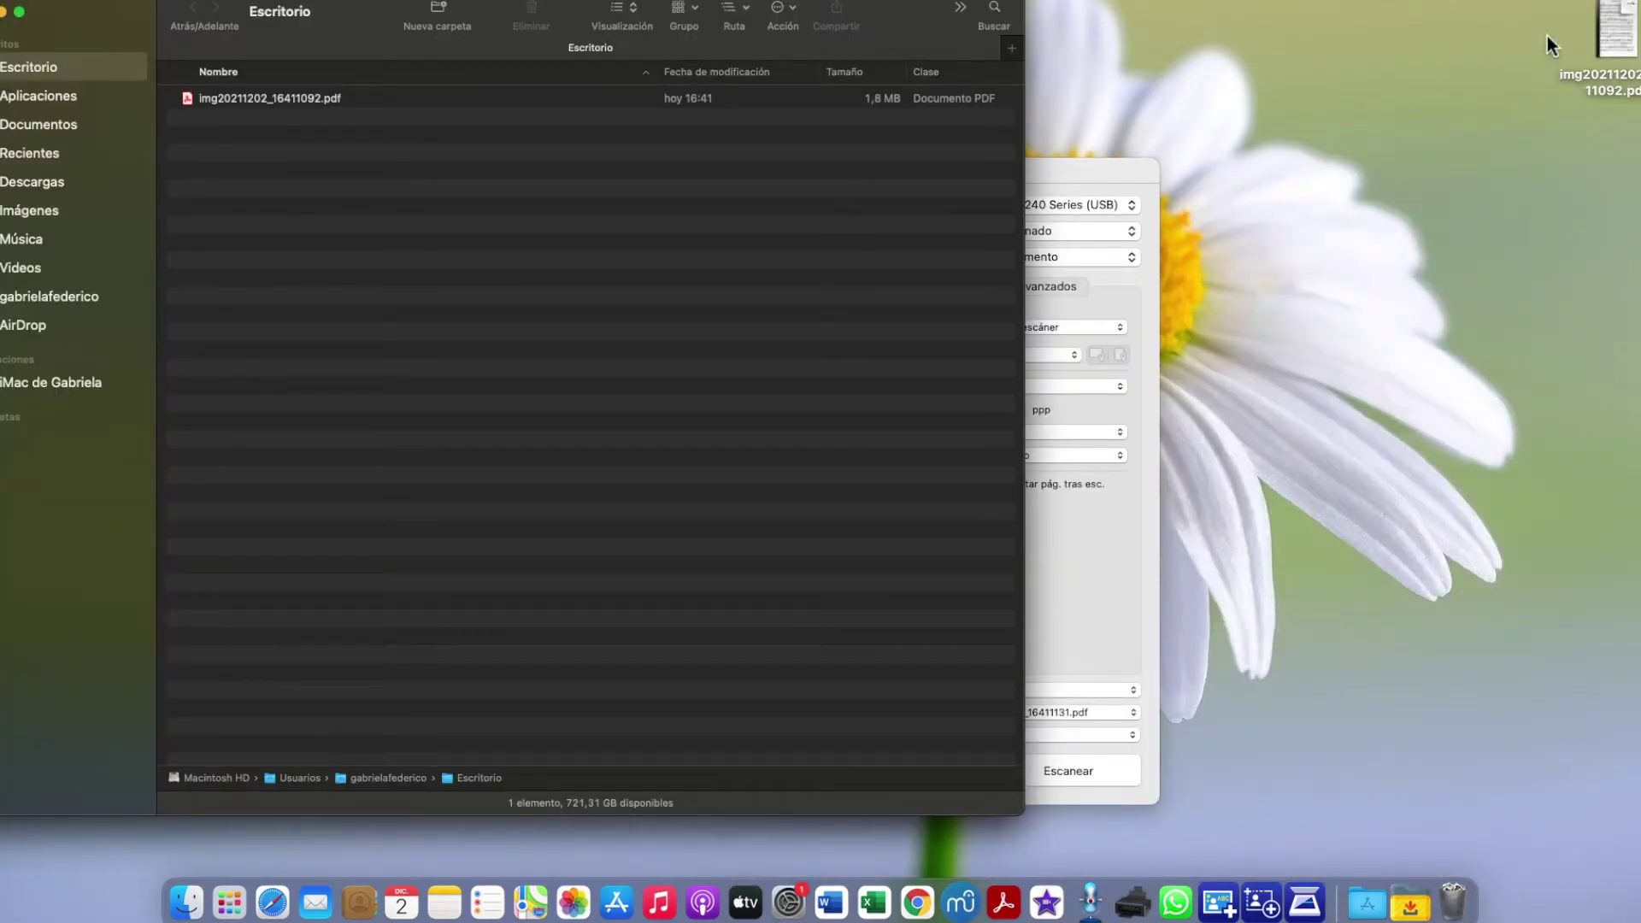
left_click(243, 103)
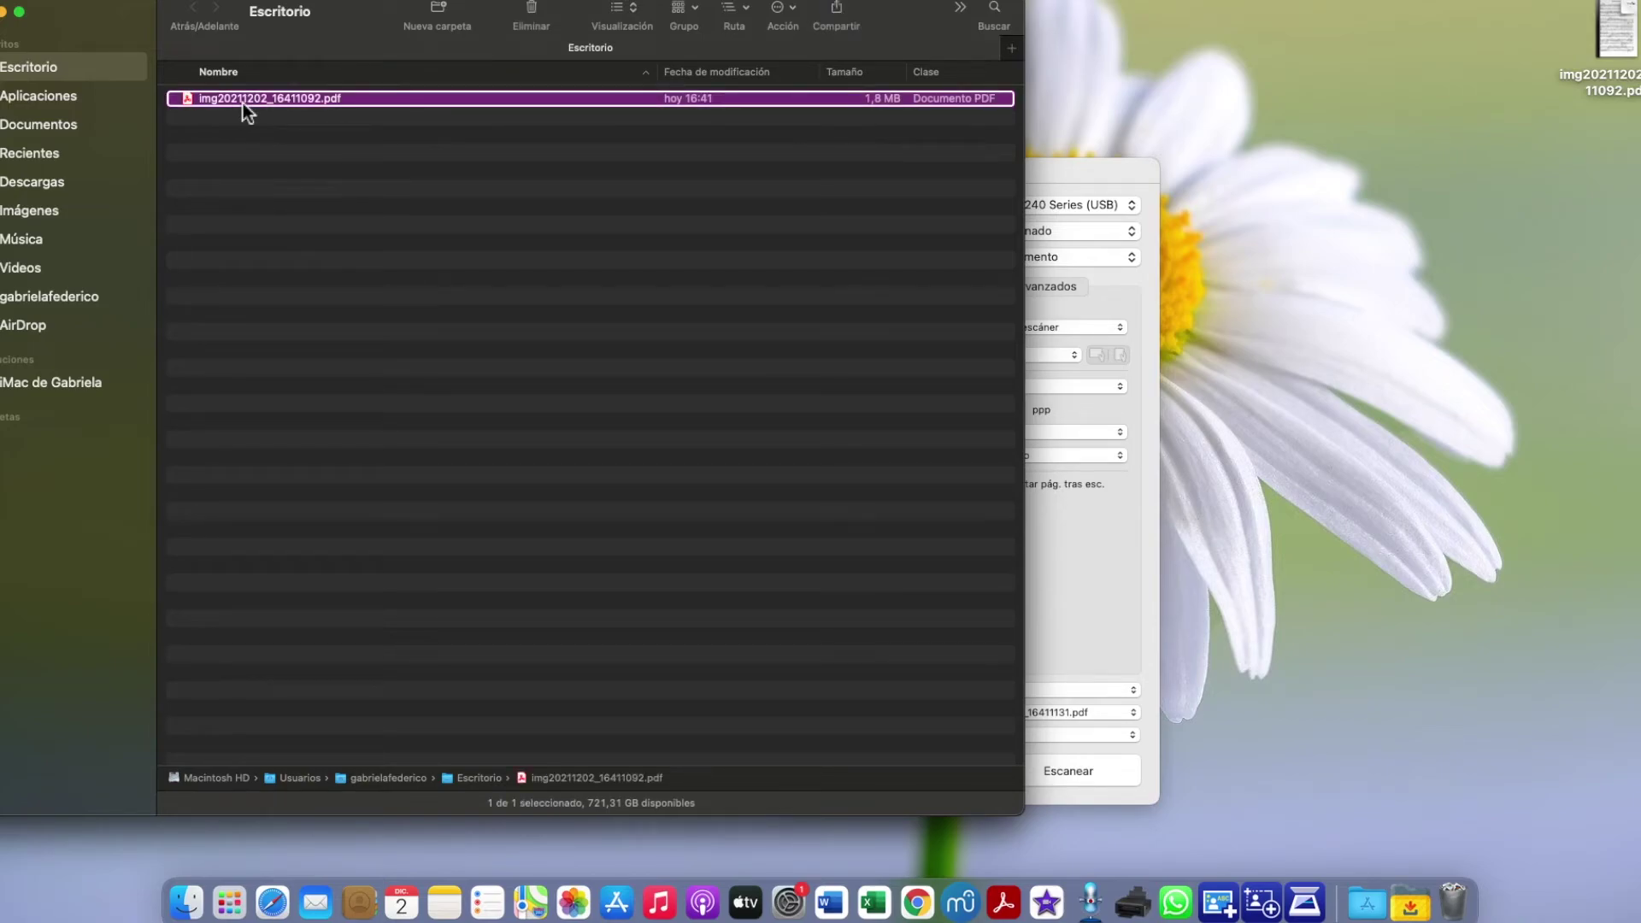
right_click(246, 109)
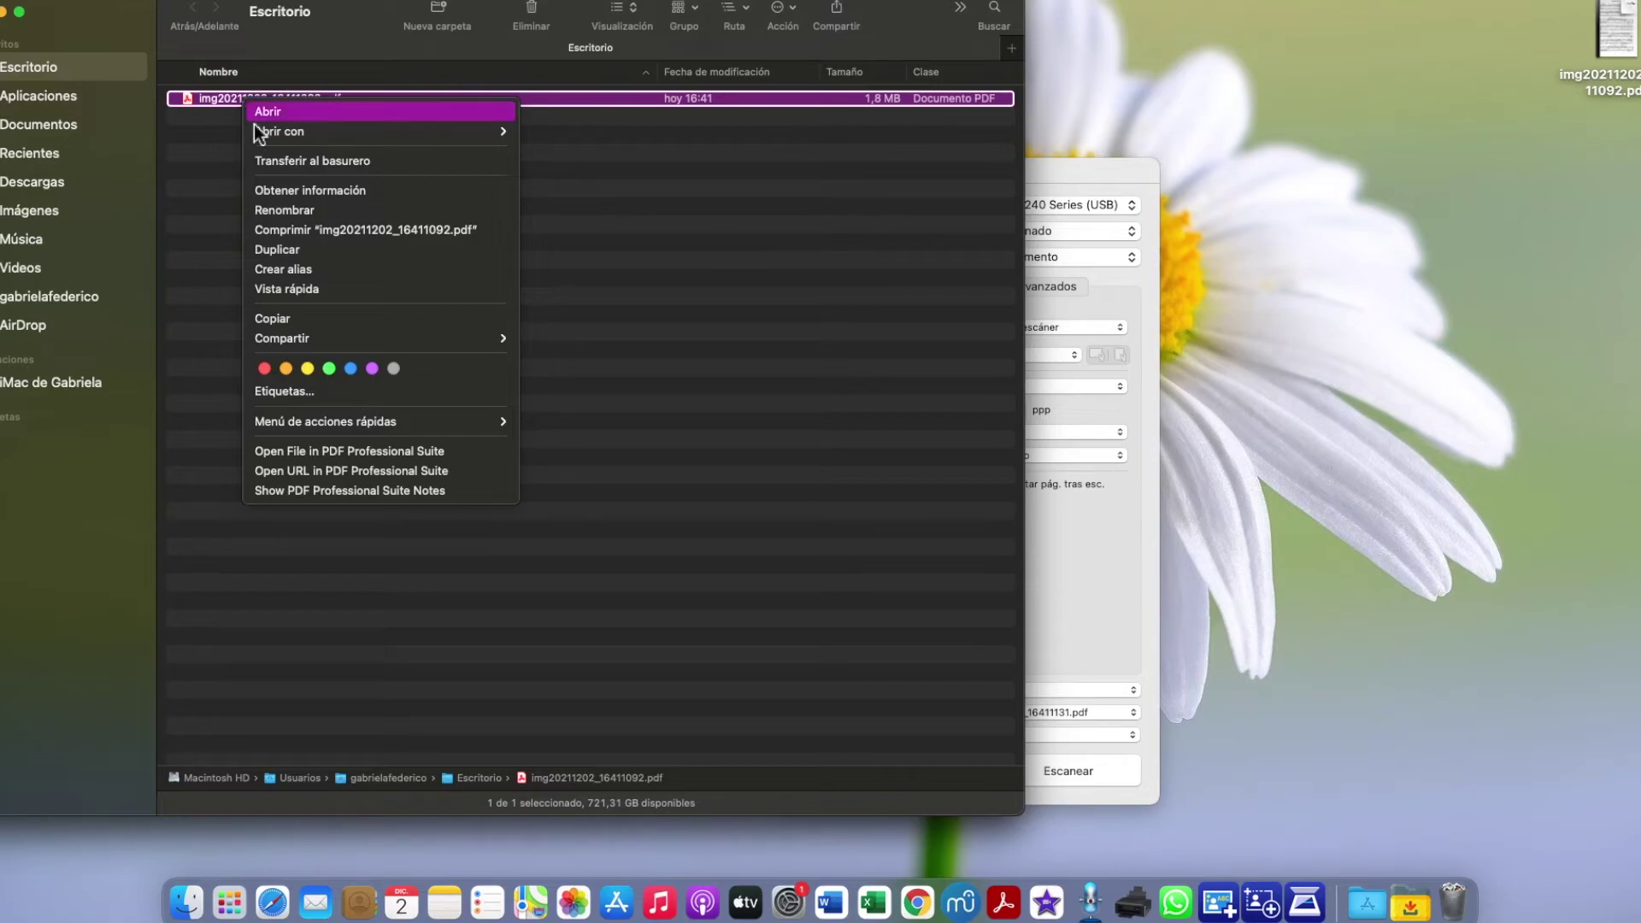
left_click(292, 216)
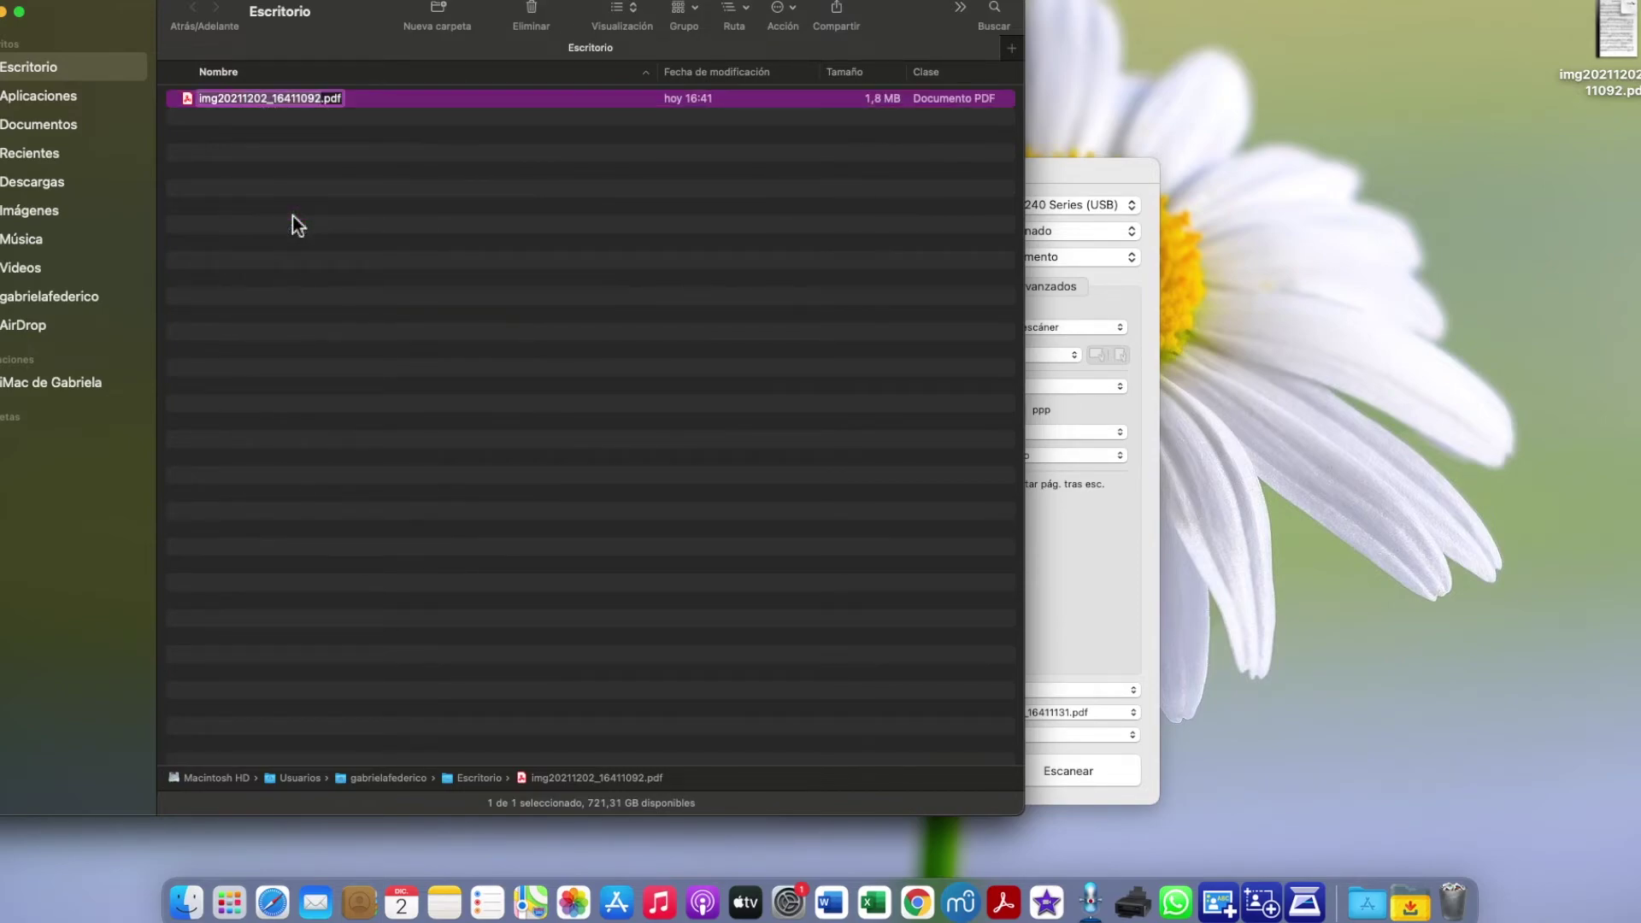
type("Sonatin")
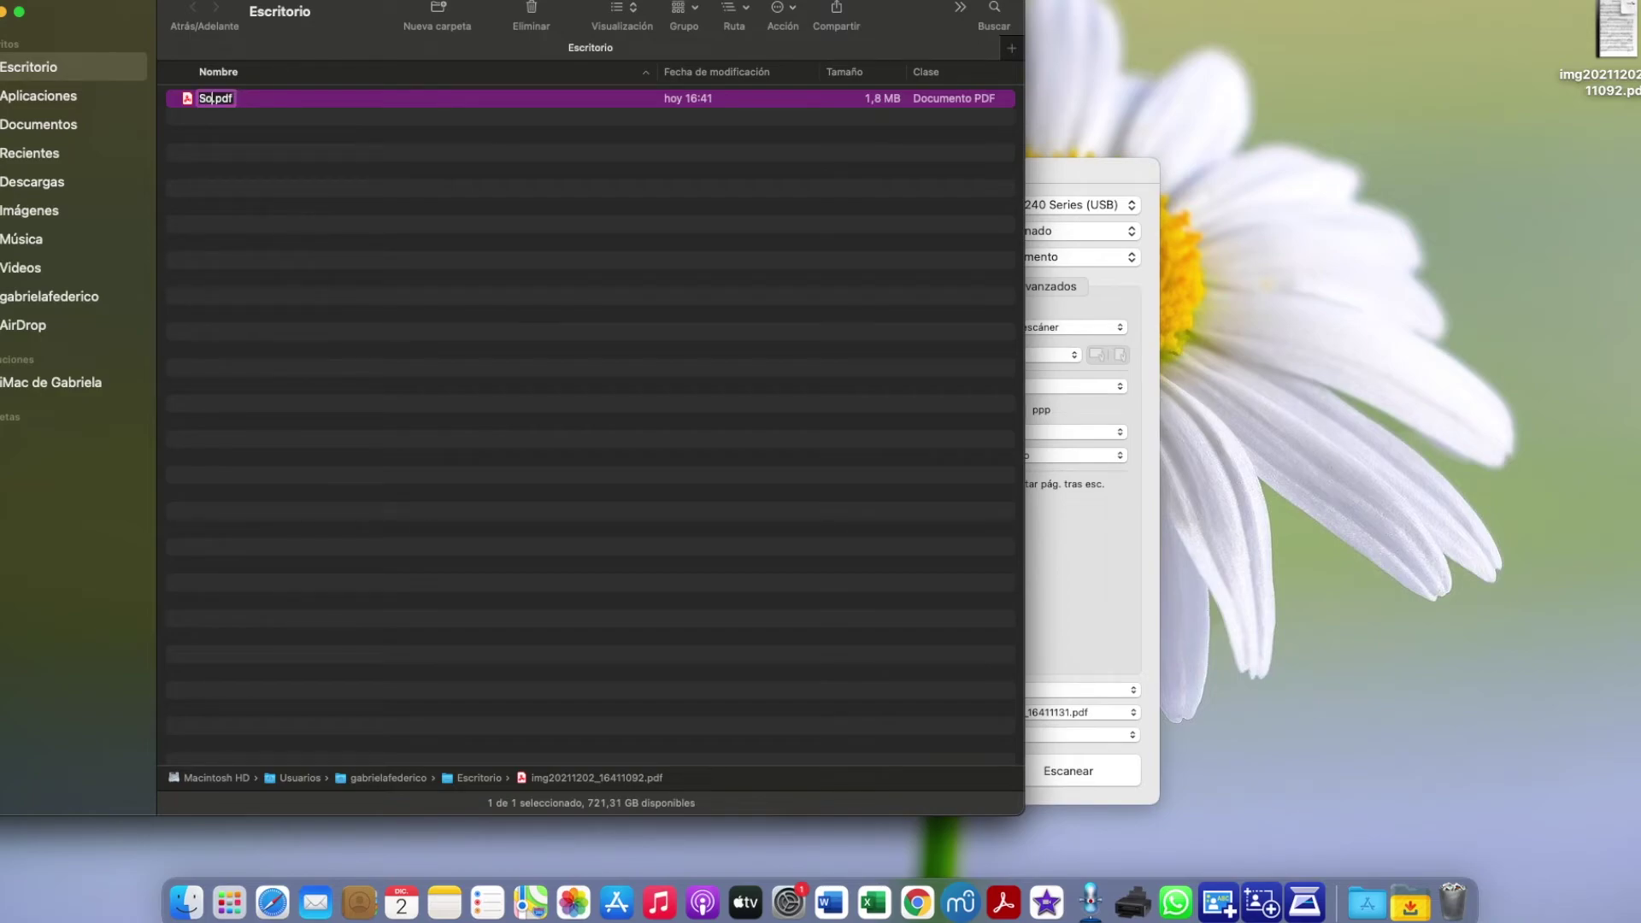
type("a Clementi")
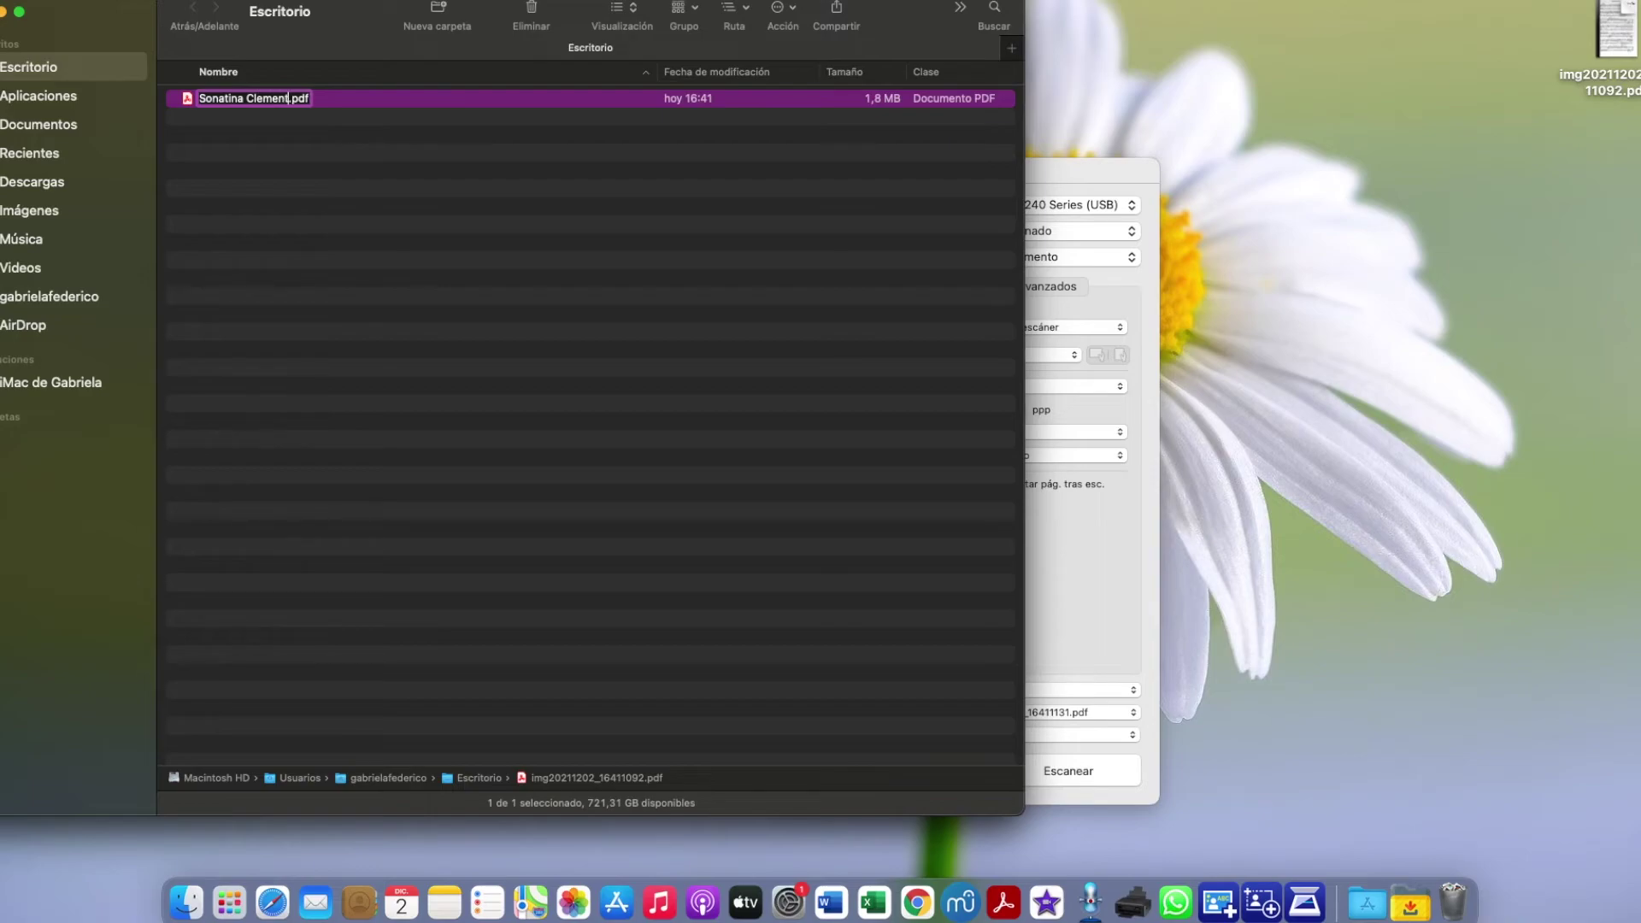
key("Return")
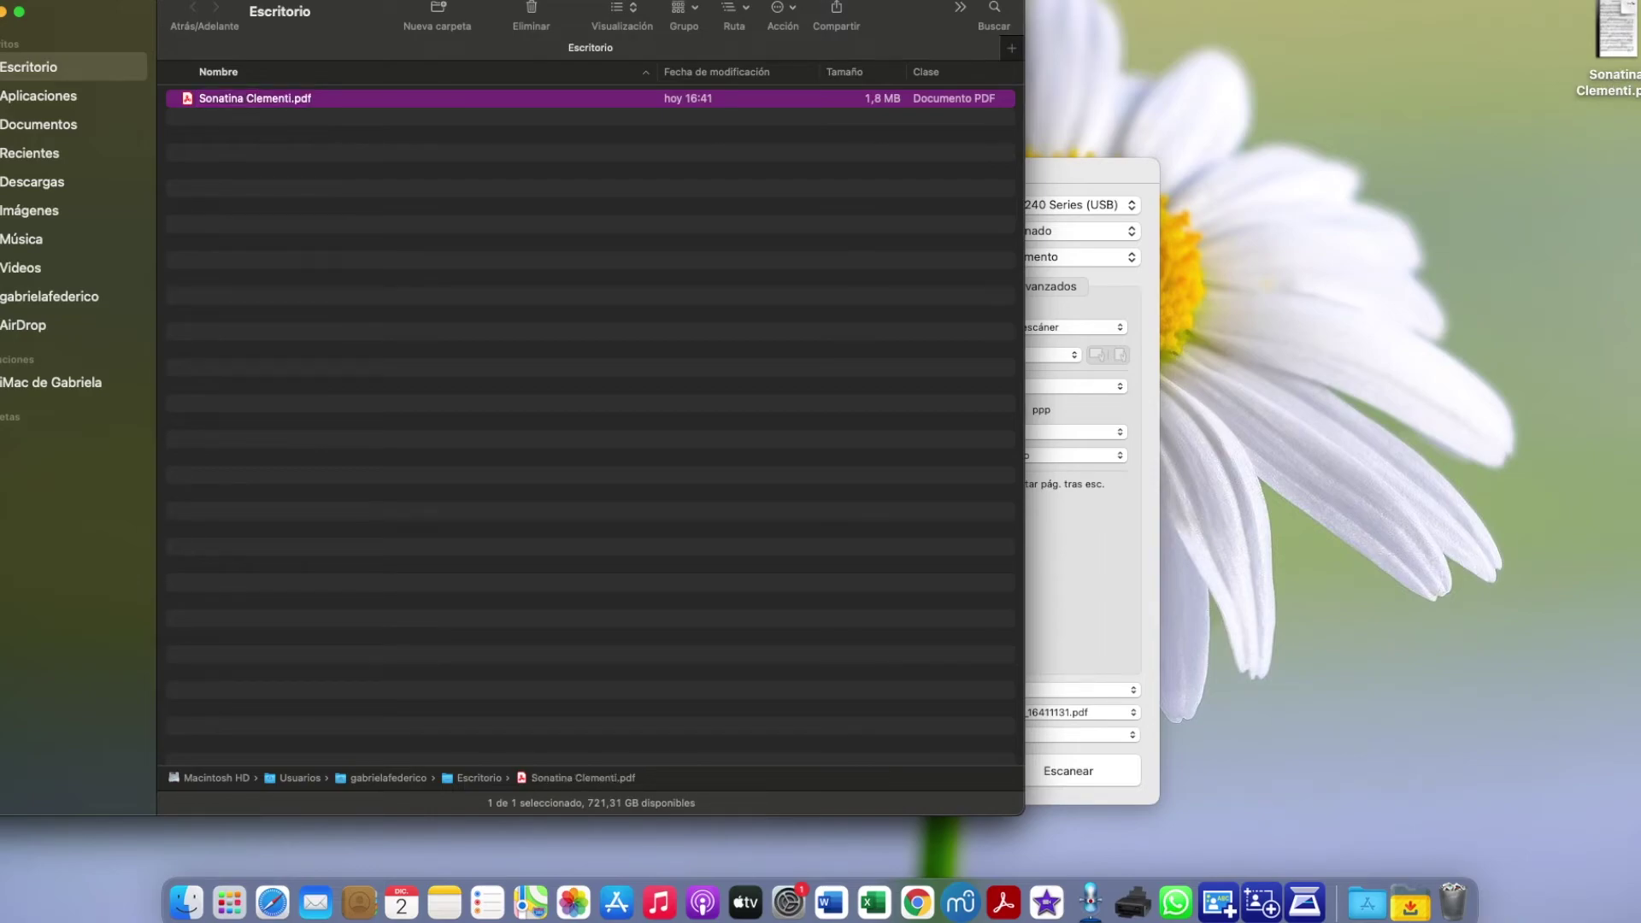
Open Sonatina Clementi.pdf, zoom out to look over all its pages, and close the document and folder windows
double_click(242, 100)
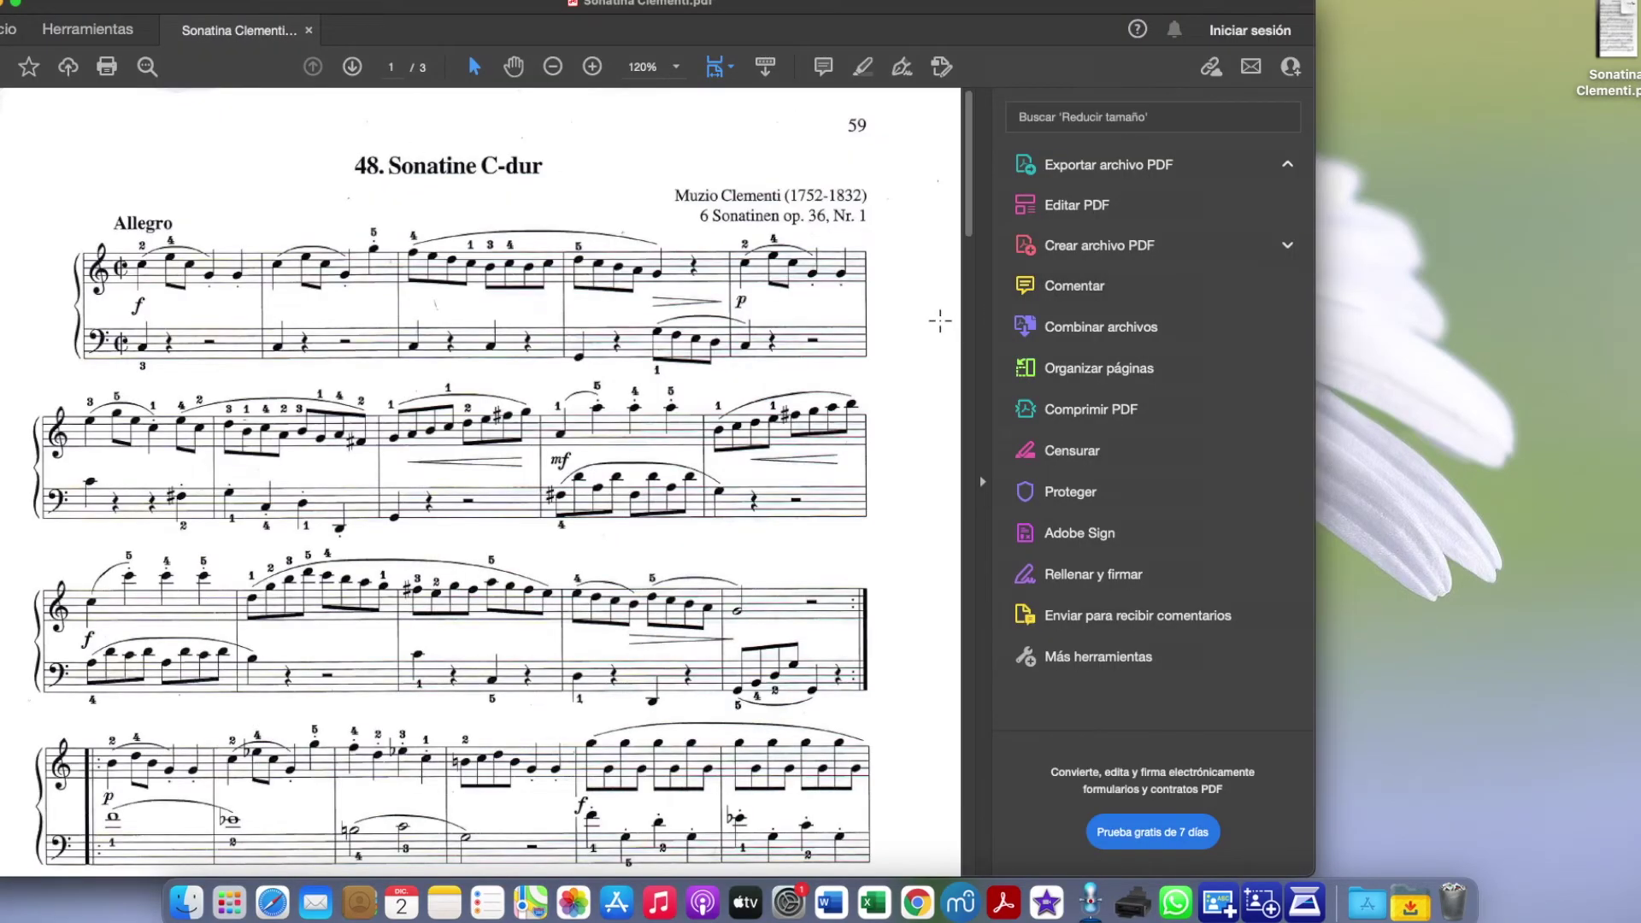
left_click(552, 67)
left_click(553, 67)
left_click(551, 67)
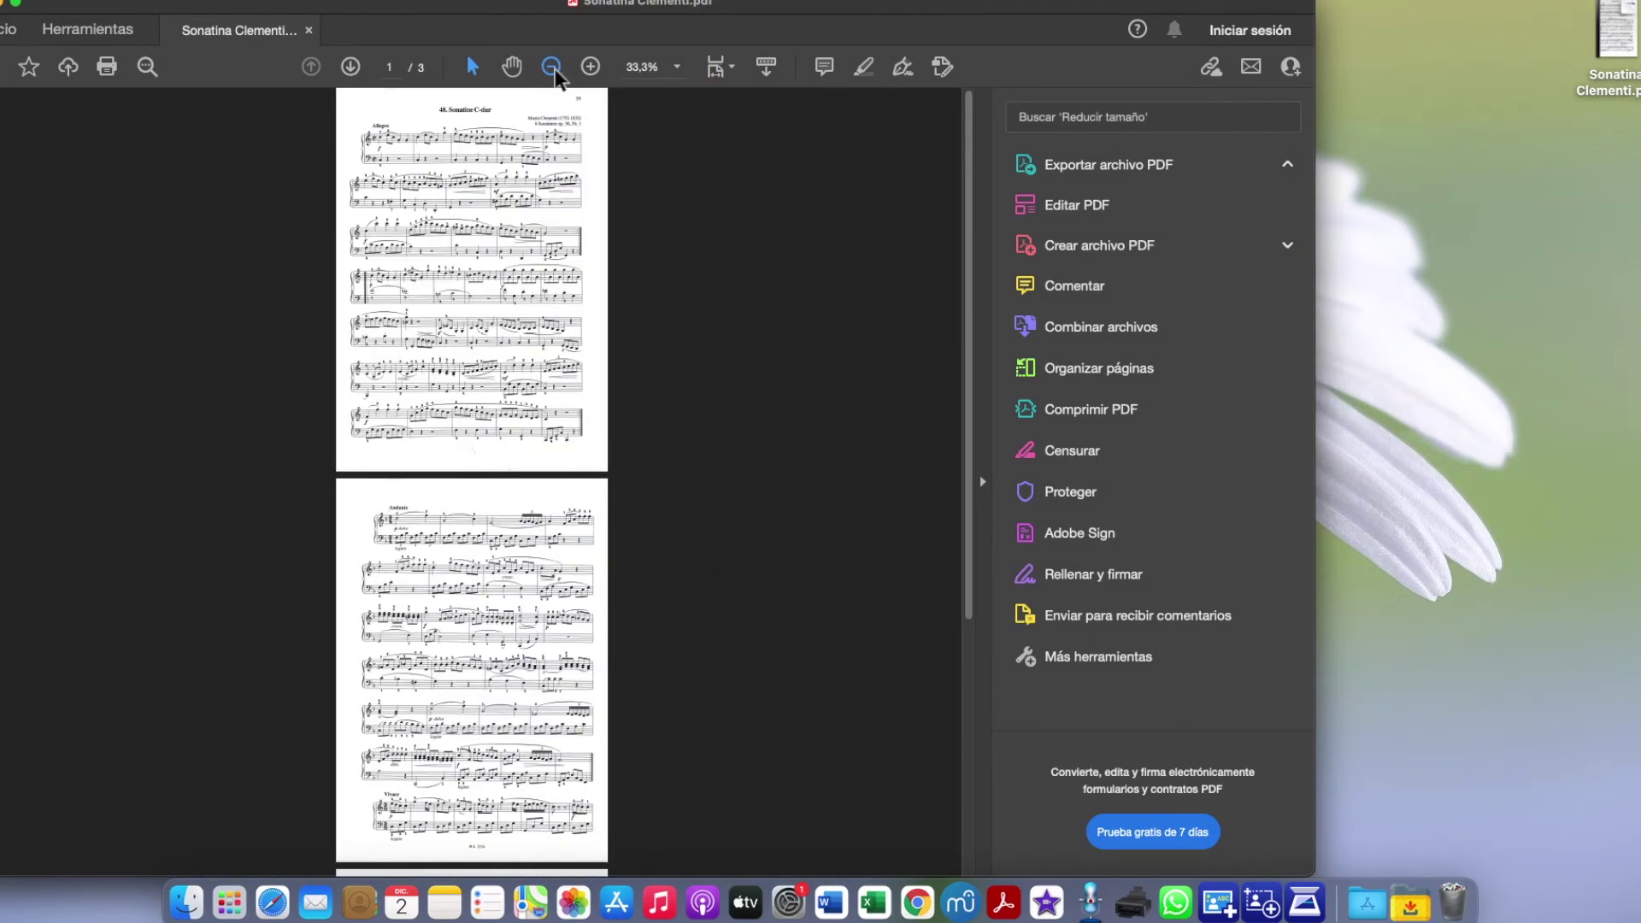
left_click(1109, 165)
scroll(472, 479, "down", 5)
scroll(471, 479, "up", 4)
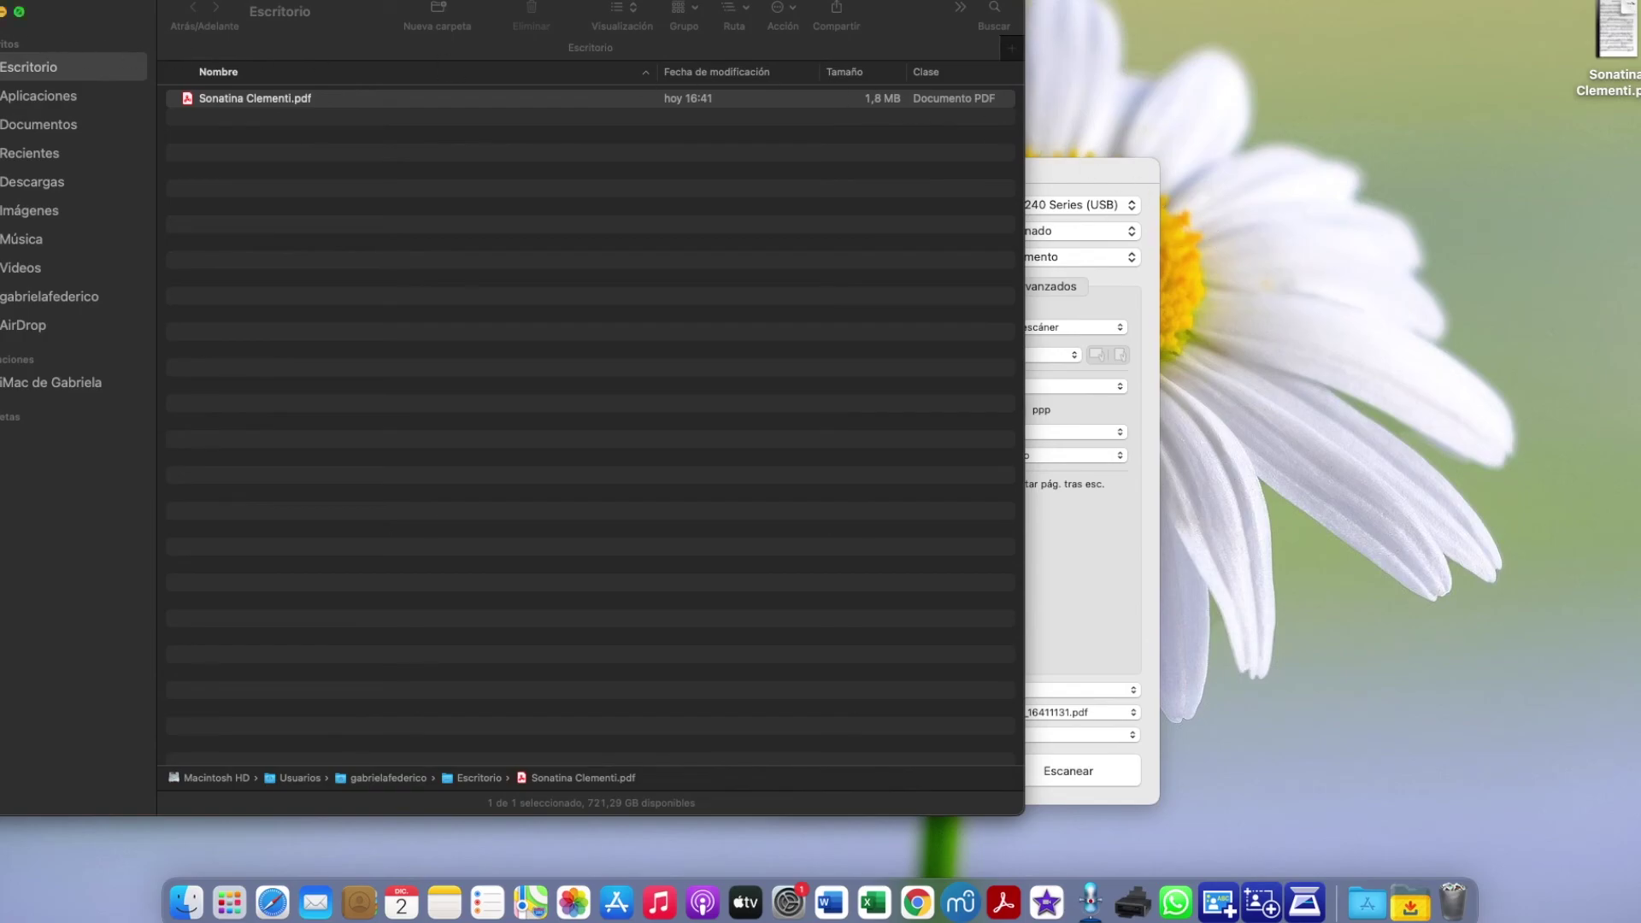
left_click(5, 11)
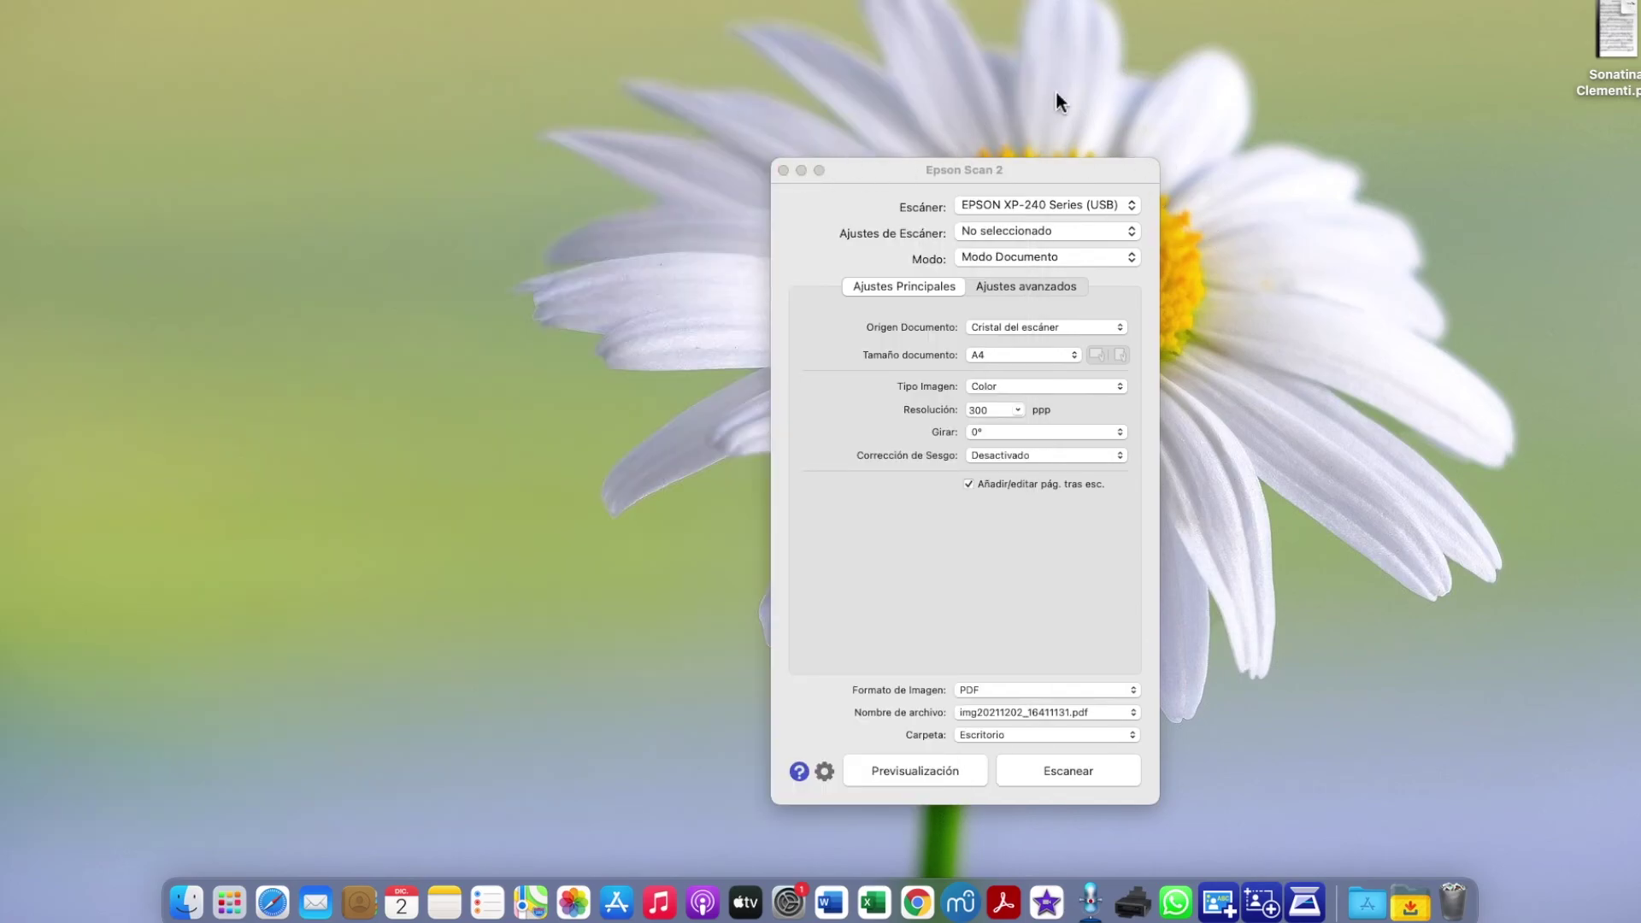